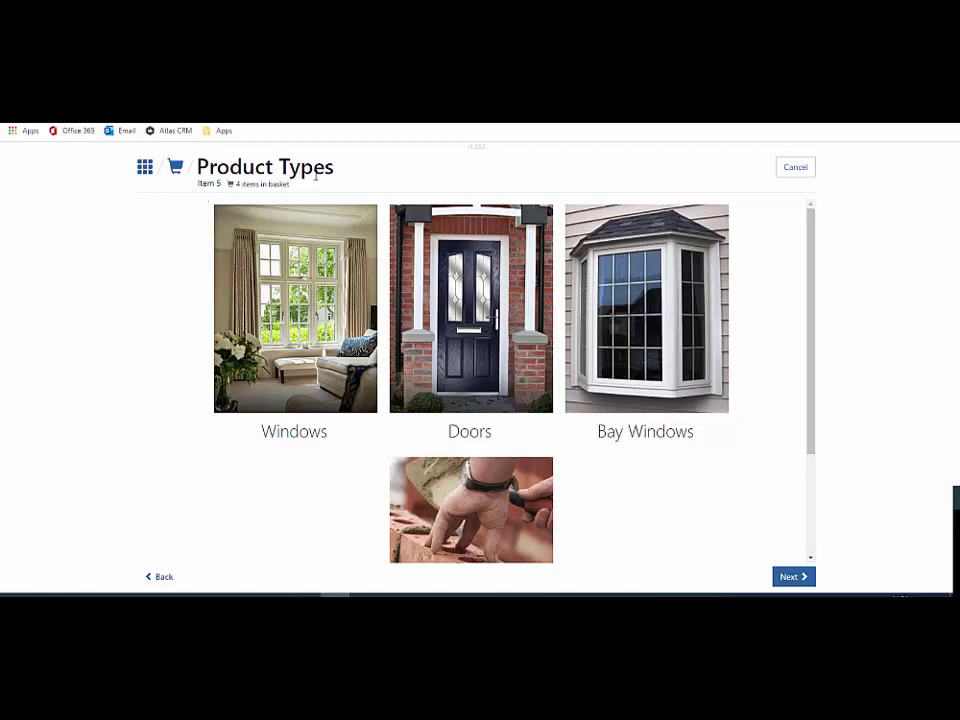
Choose Doors as the product type and scroll through the door product groups
scroll(418, 395, down, 1)
scroll(418, 395, up, 1)
click(470, 311)
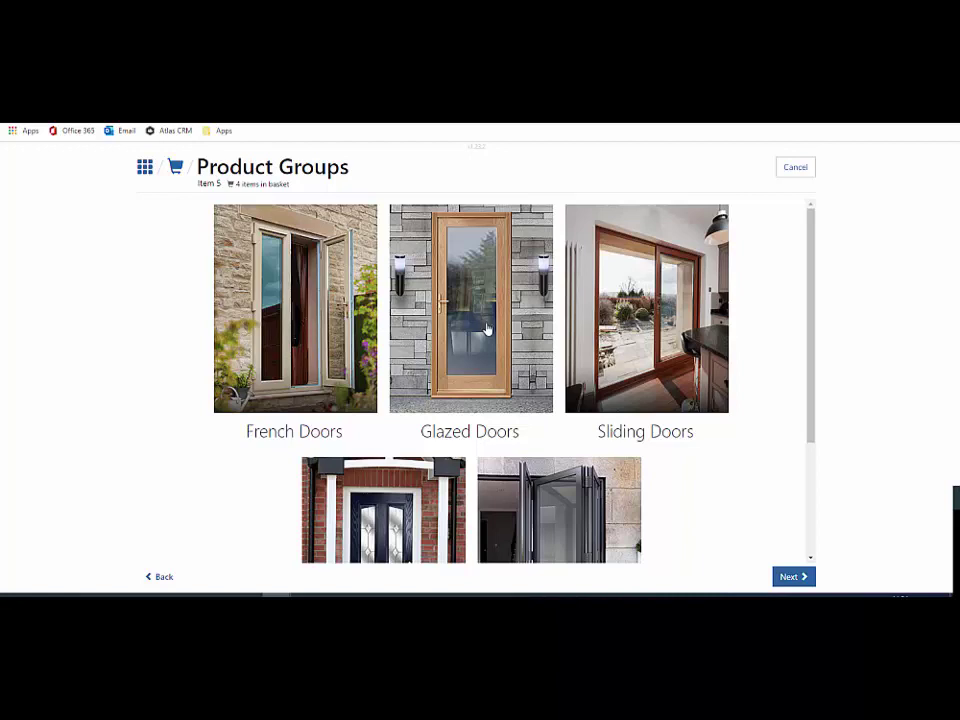
scroll(444, 340, down, 1)
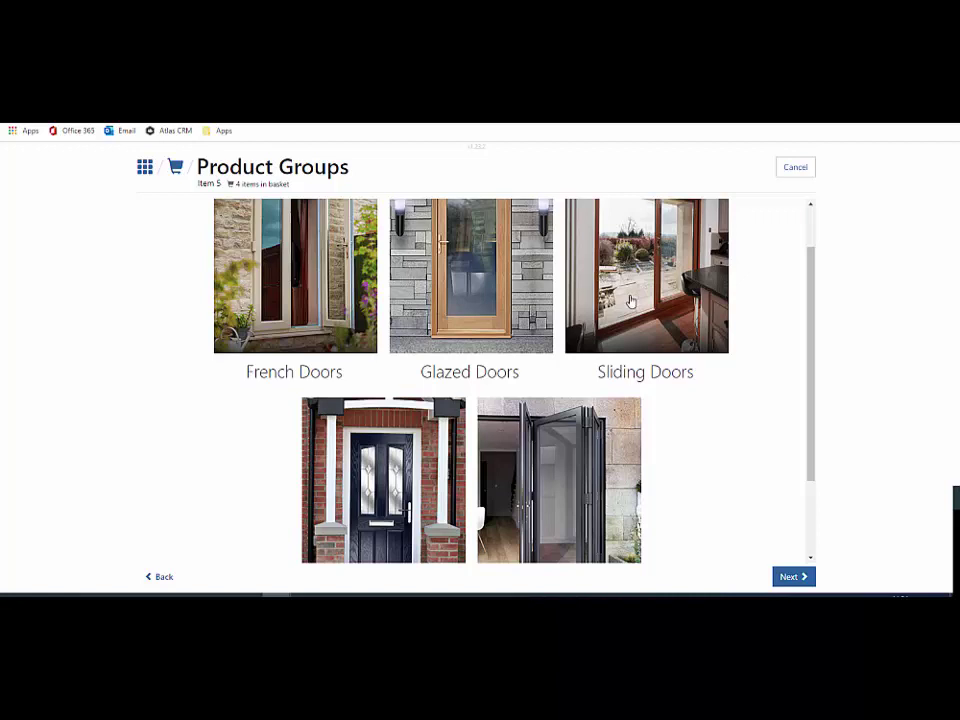
scroll(631, 301, down, 2)
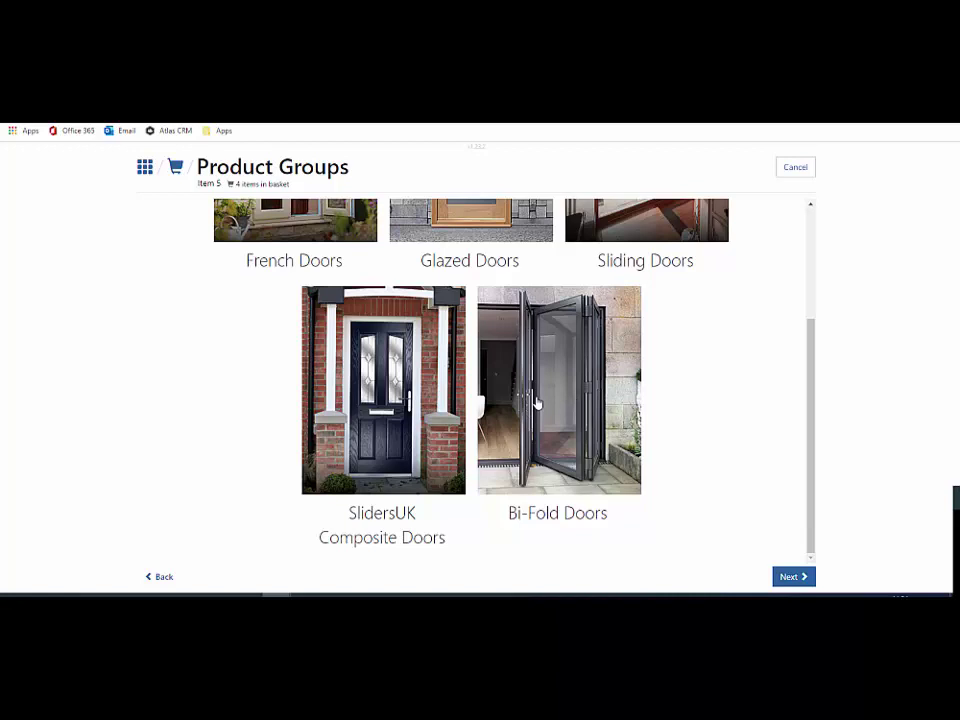
scroll(545, 395, up, 2)
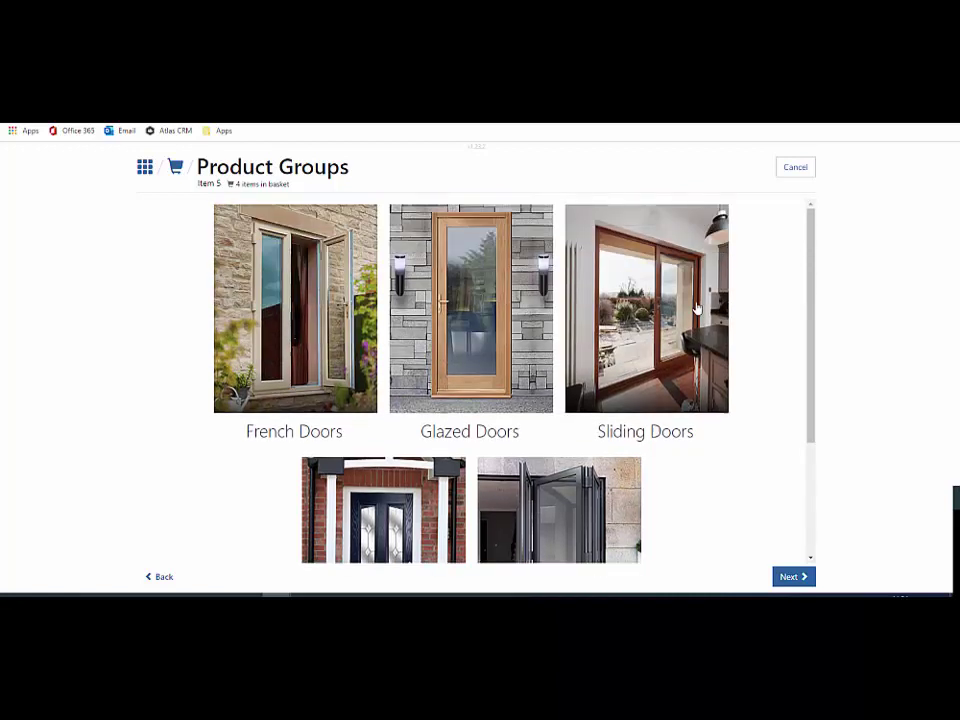
scroll(600, 350, down, 2)
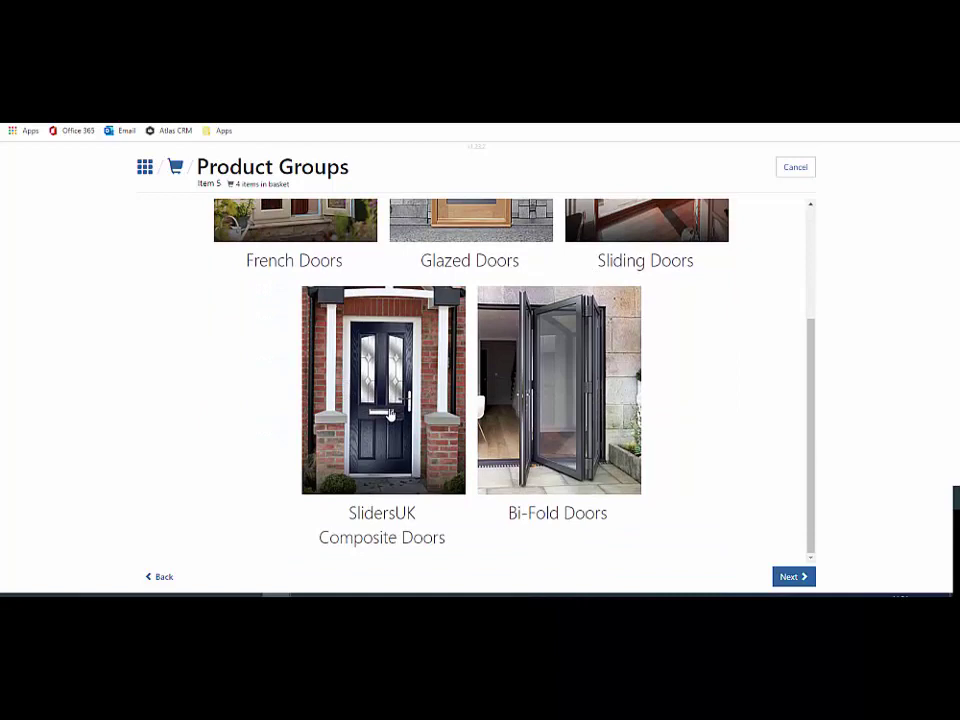
scroll(390, 415, up, 2)
scroll(390, 415, down, 1)
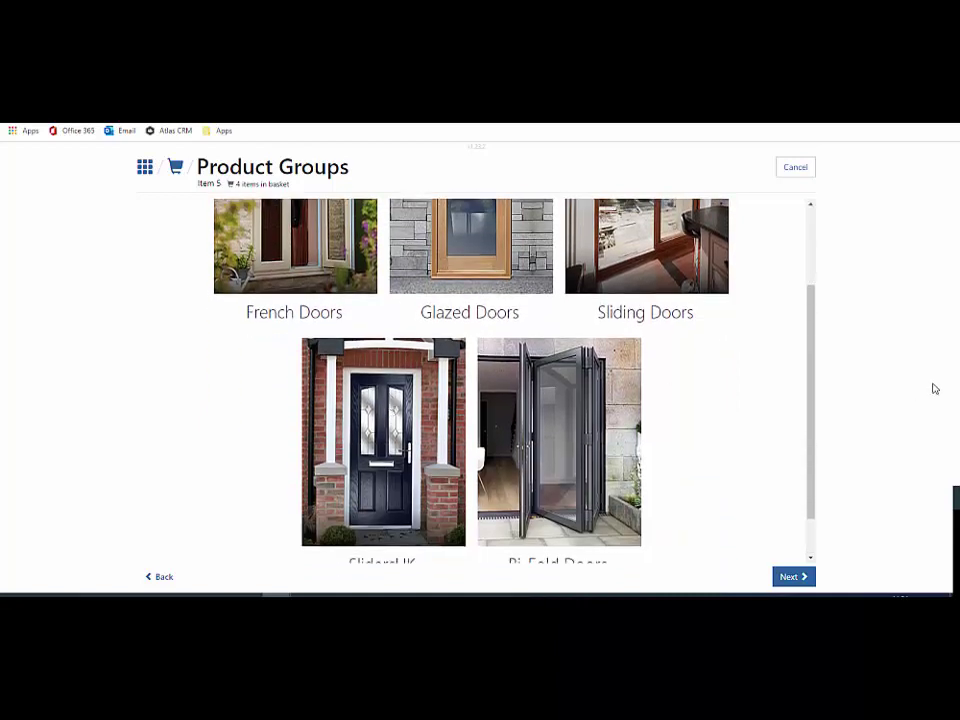
scroll(760, 412, up, 2)
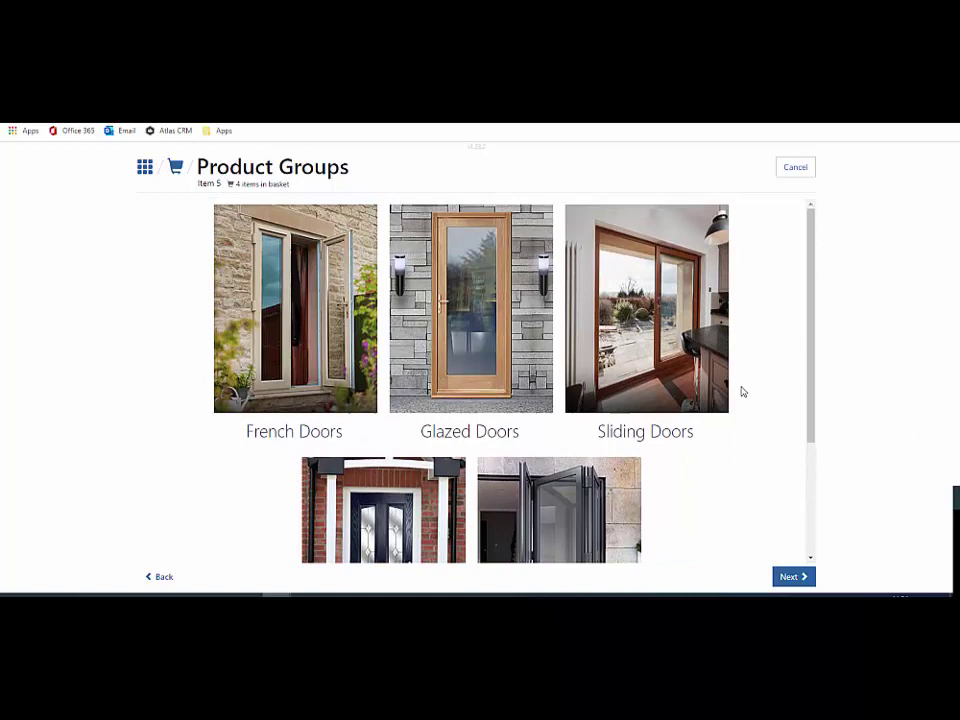
scroll(741, 392, down, 3)
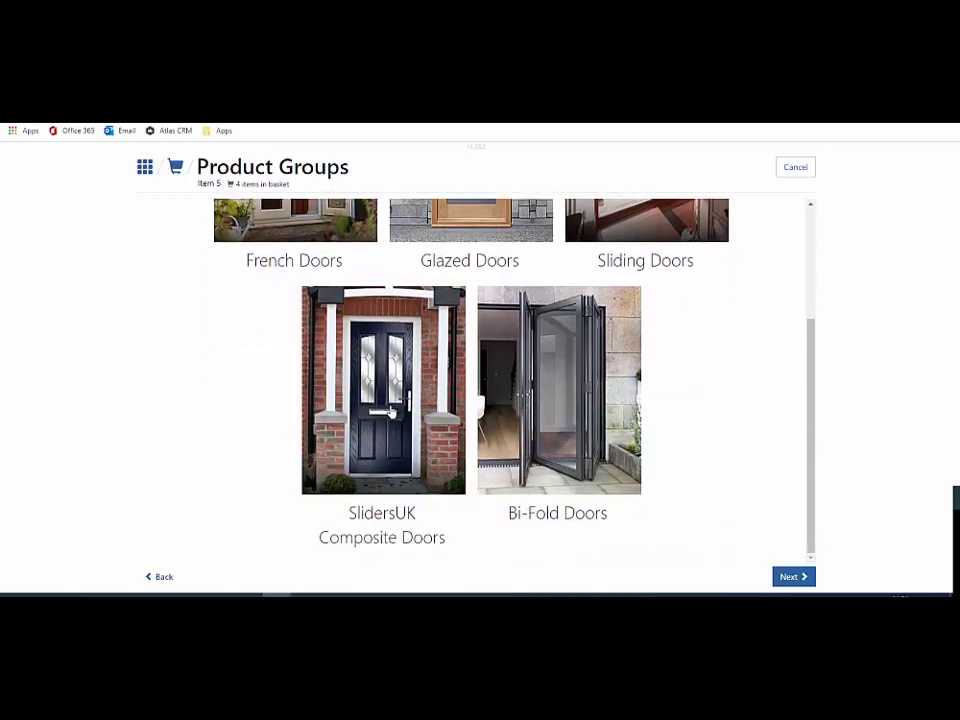
Open the SlidersUK Composite Doors group and pick the CD01 single door style
click(391, 411)
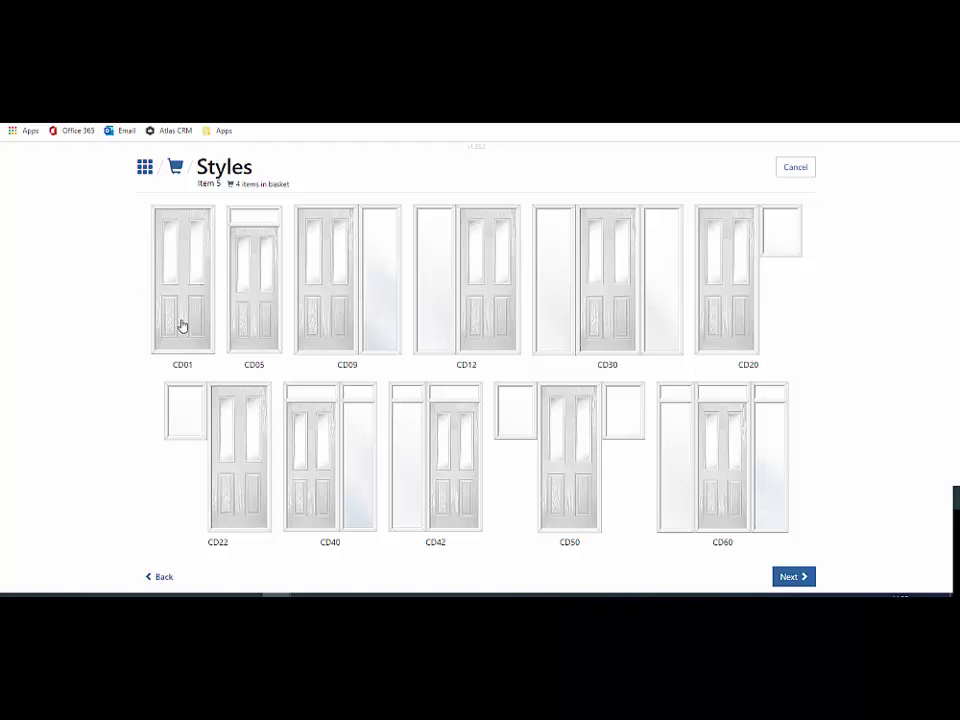
click(182, 325)
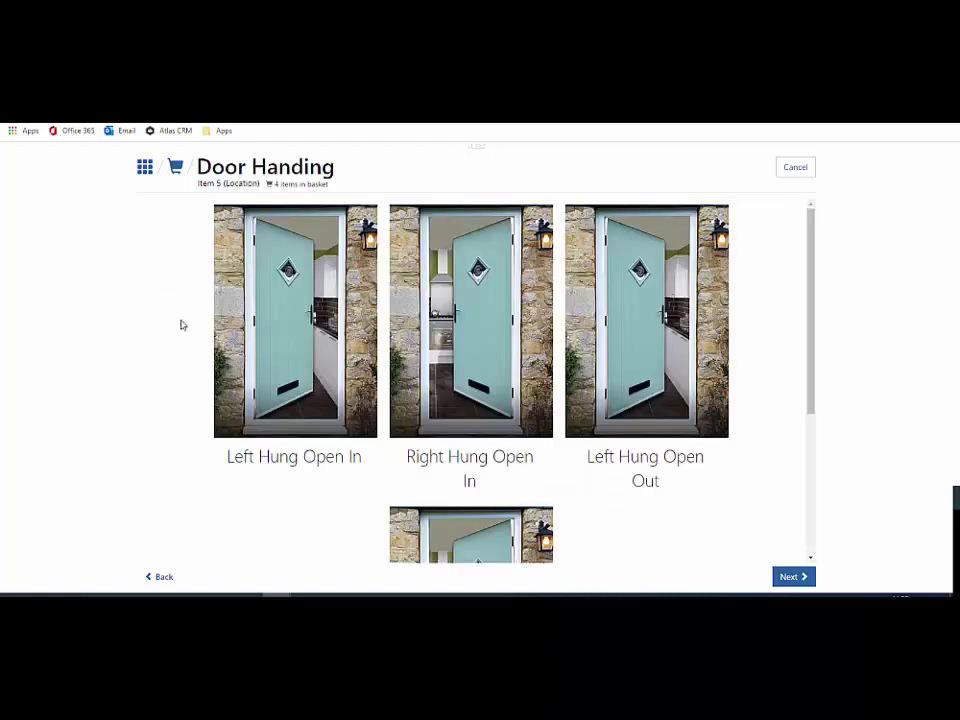
Set Left Hung Open In handing, a 900 x 2100 mm size and a 150mm sill
click(294, 322)
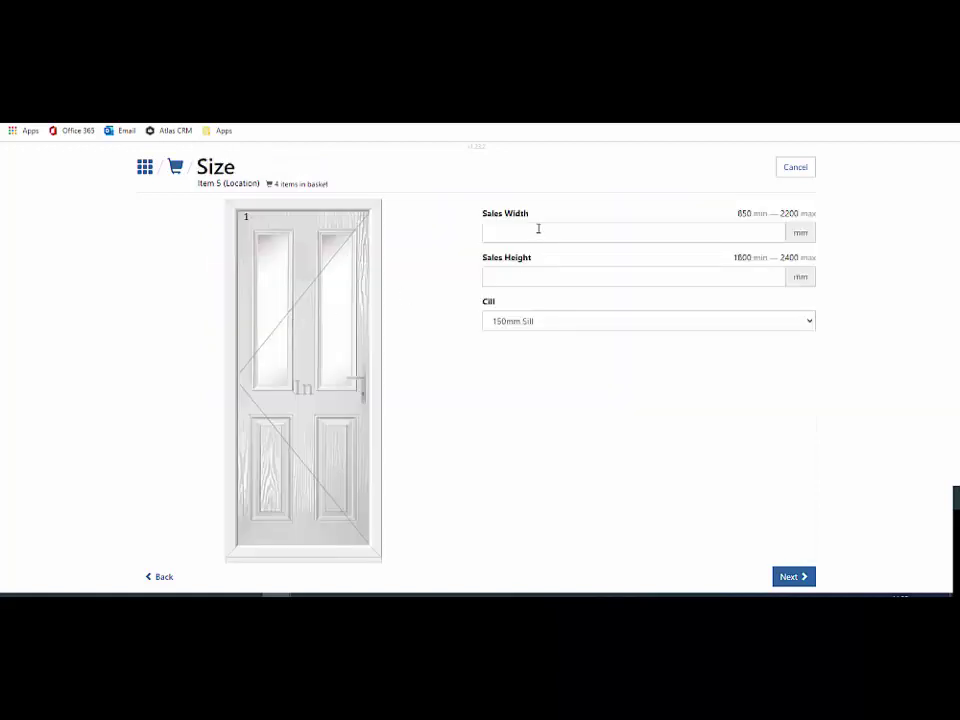
click(537, 230)
text(9)
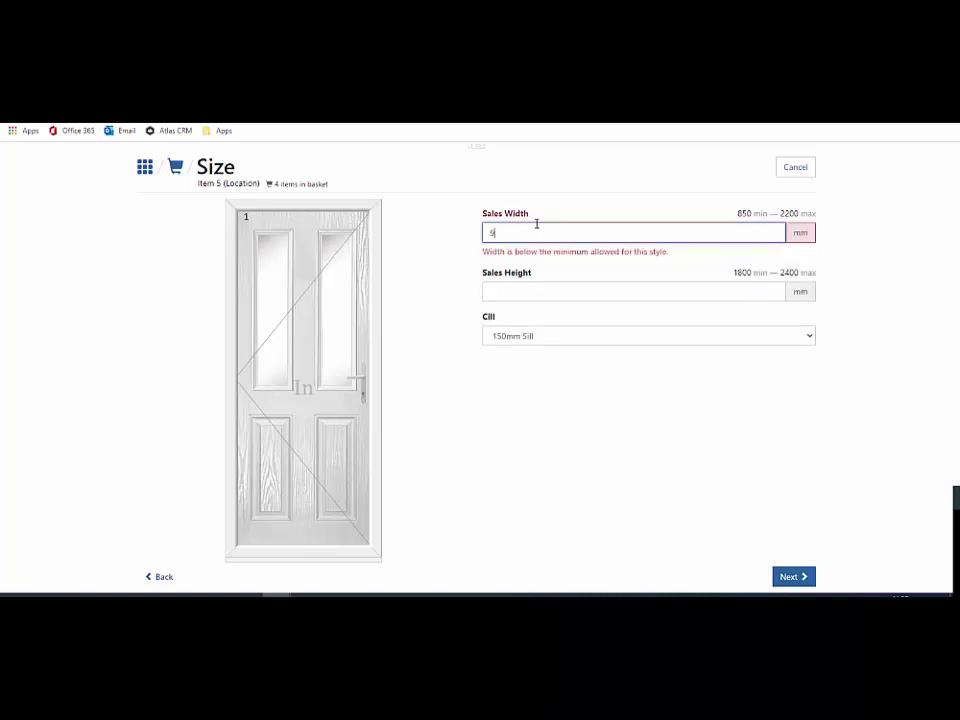
text(00)
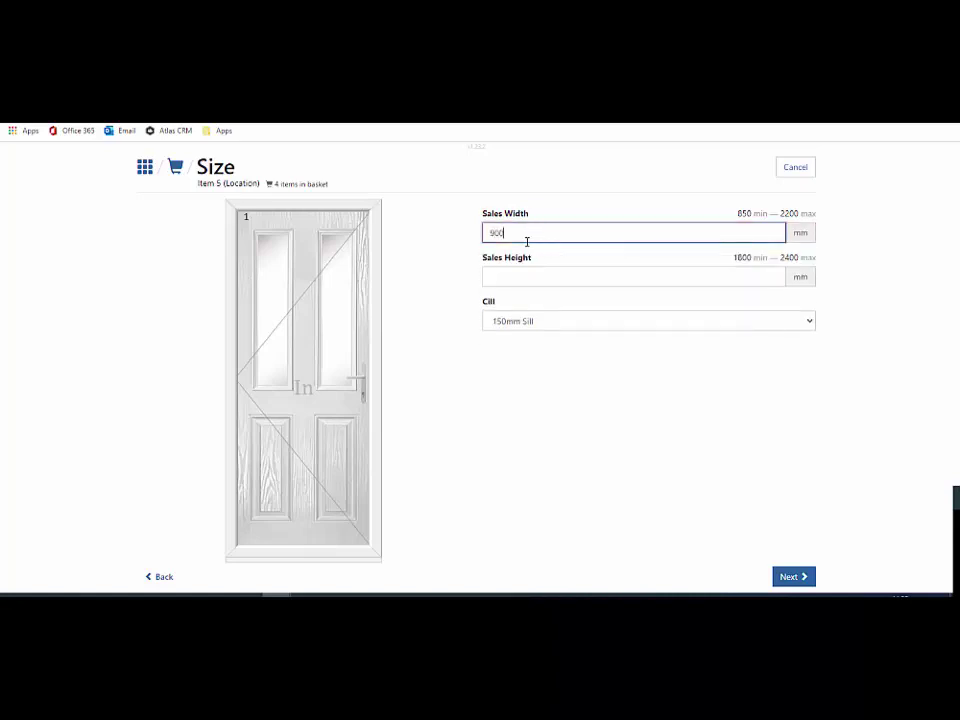
text(21000)
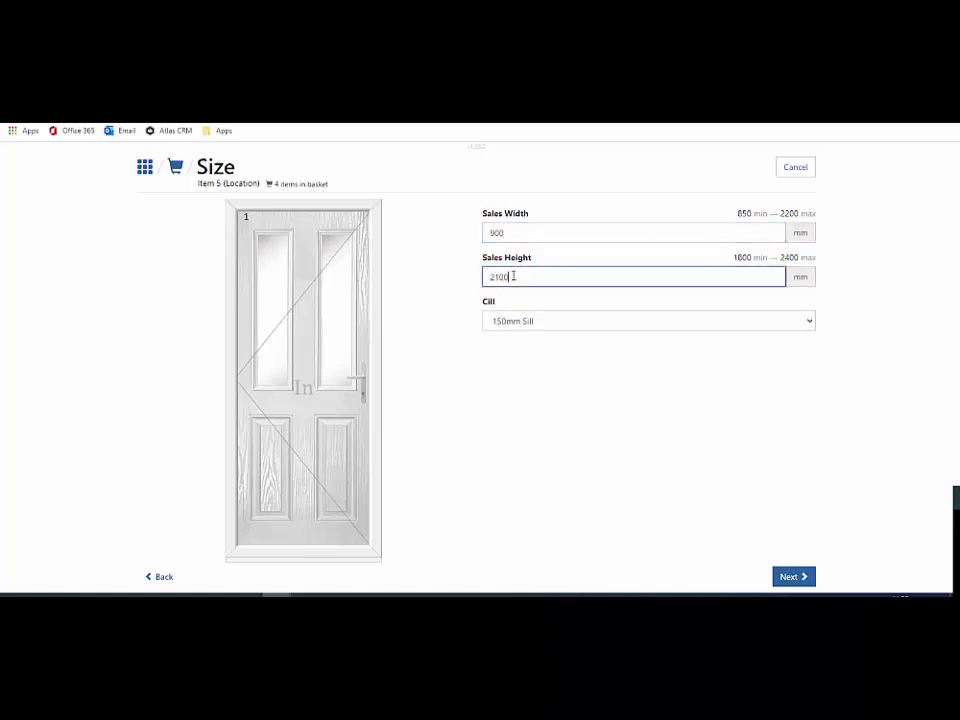
click(810, 321)
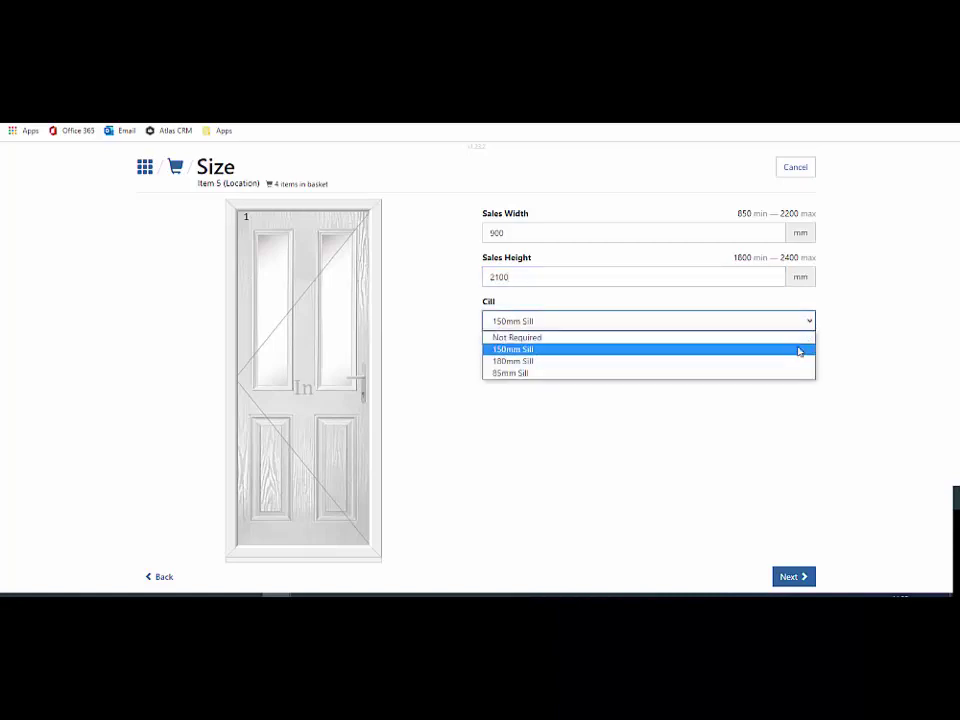
click(799, 349)
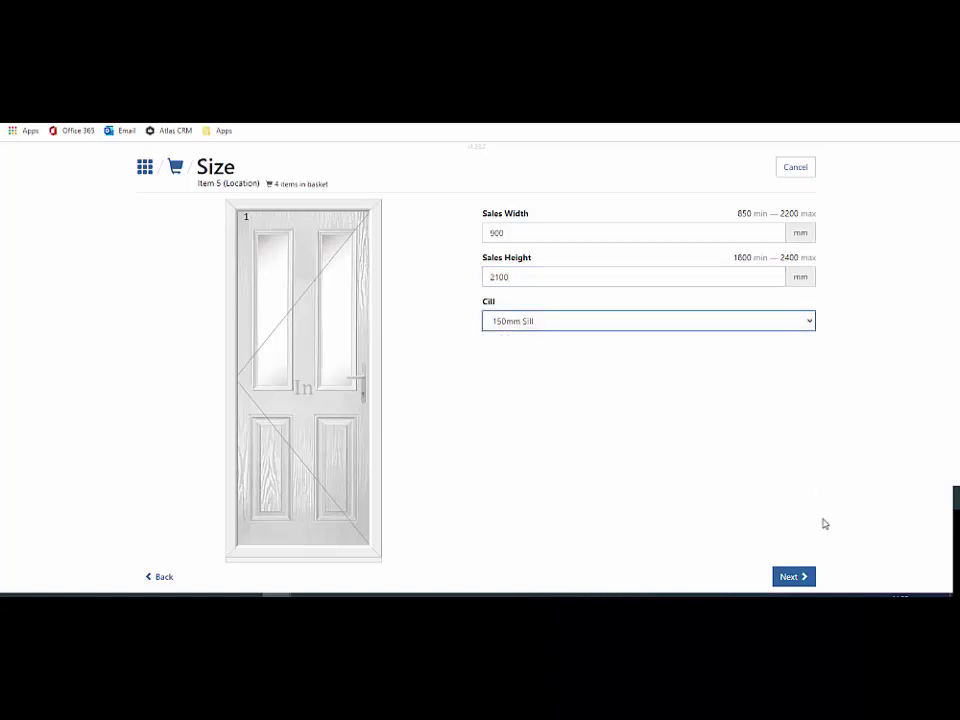
Give the door frame an Anthracite Grey colour and continue to panel styles
click(792, 578)
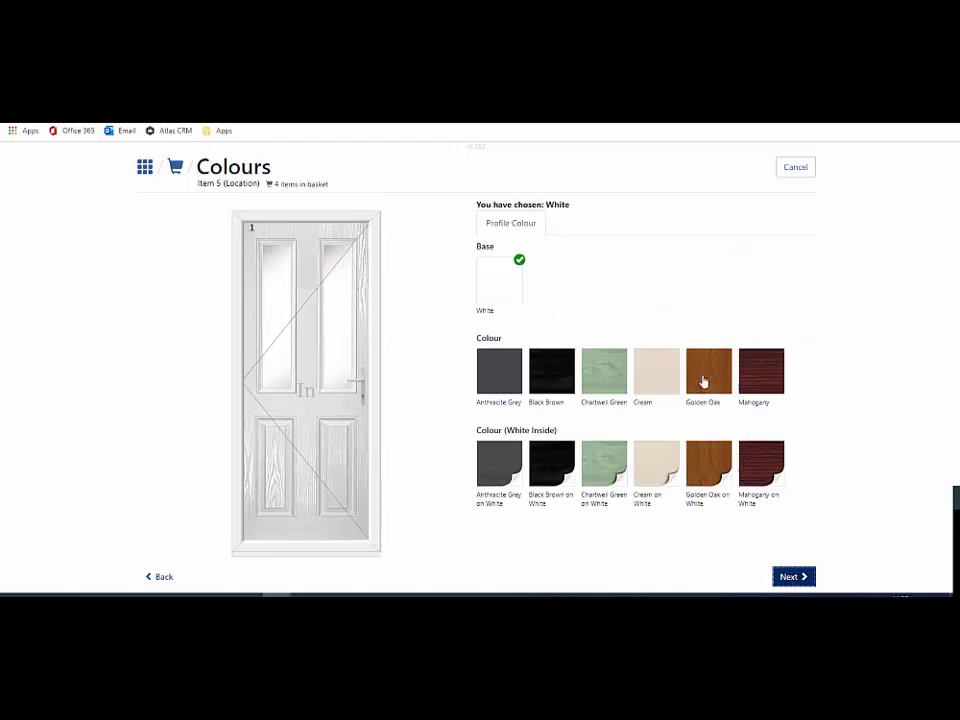
click(498, 374)
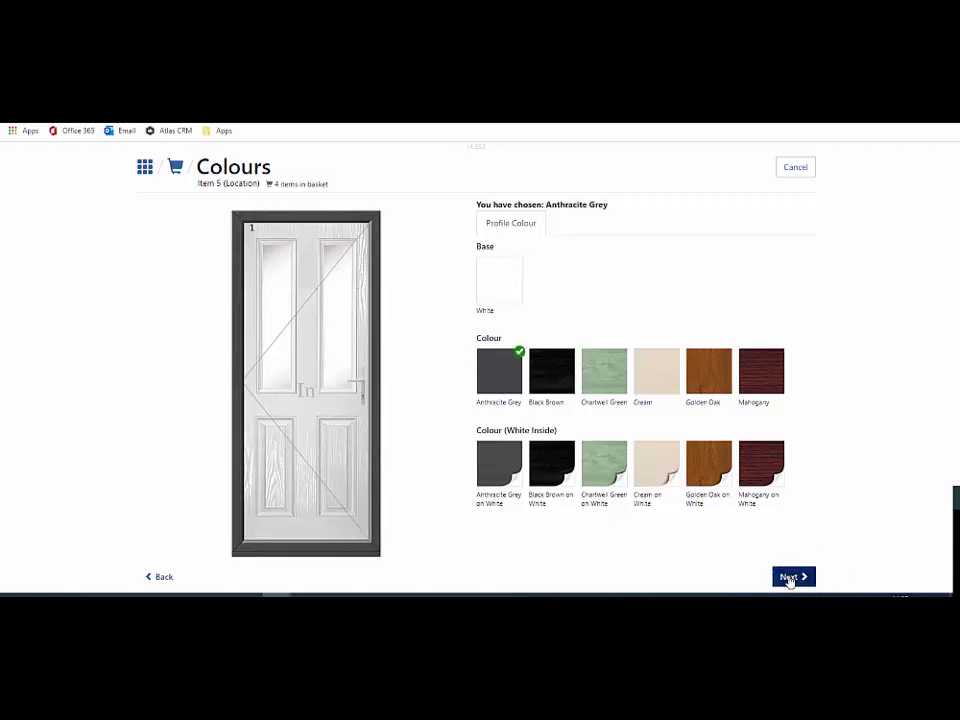
click(789, 578)
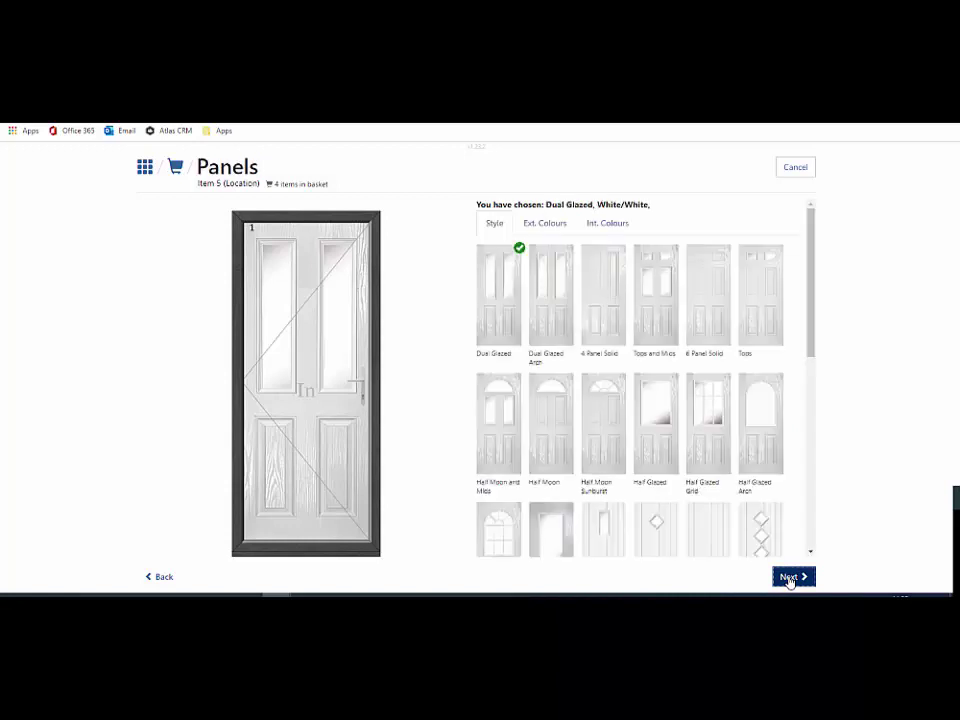
Try the Dual Glazed Arch, 4 Panel Solid, 6 Panel Solid and Half Glazed panel styles
scroll(541, 432, down, 2)
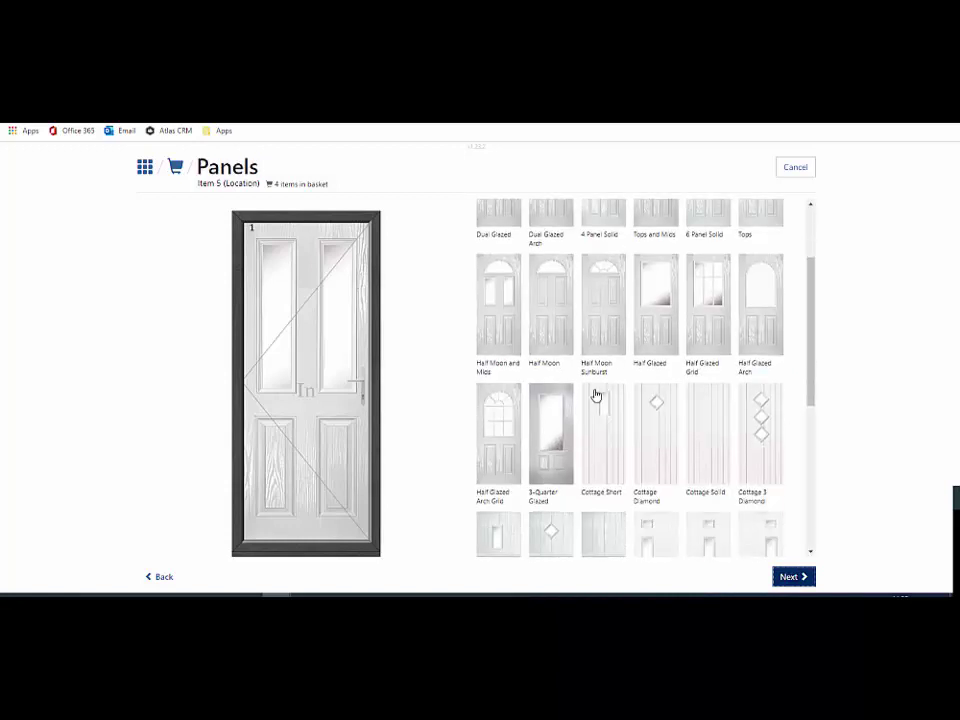
scroll(591, 398, down, 2)
scroll(630, 395, up, 4)
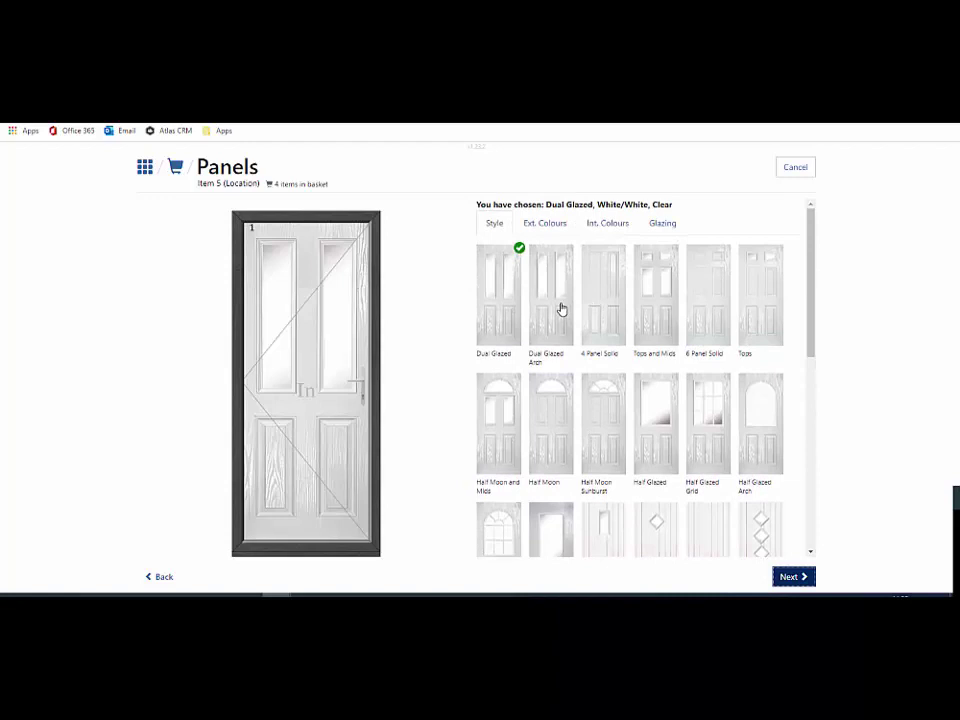
click(562, 309)
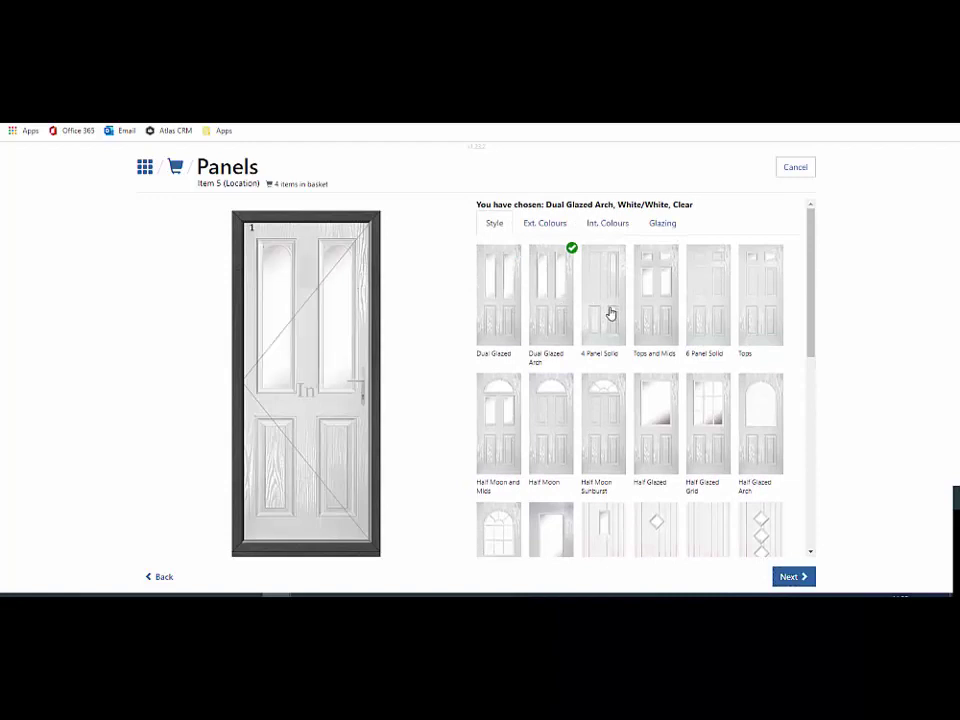
click(611, 314)
click(716, 333)
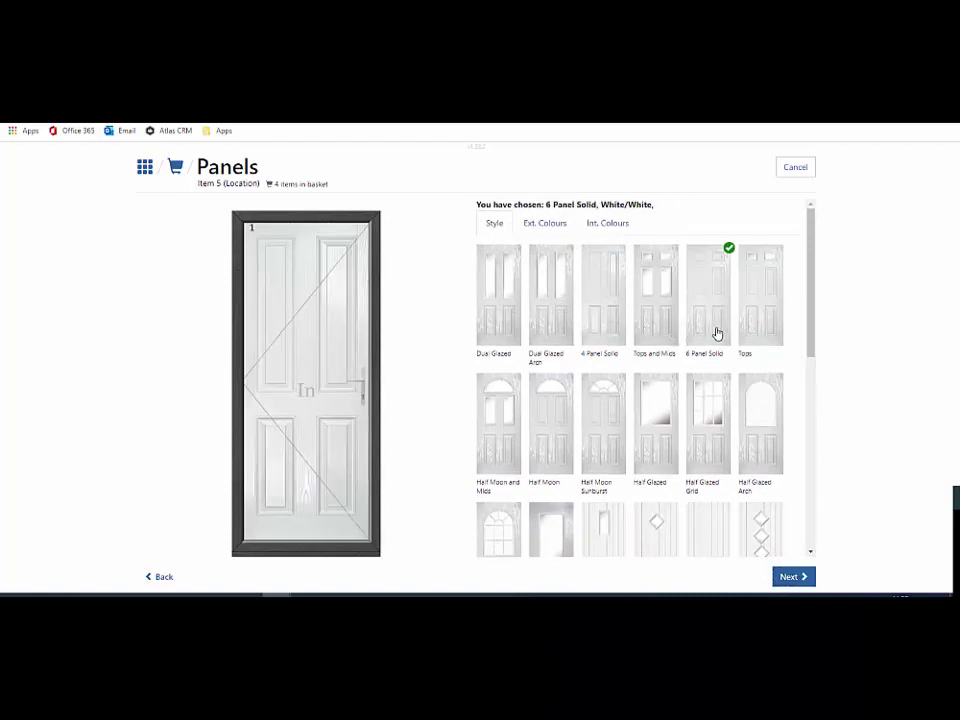
click(659, 422)
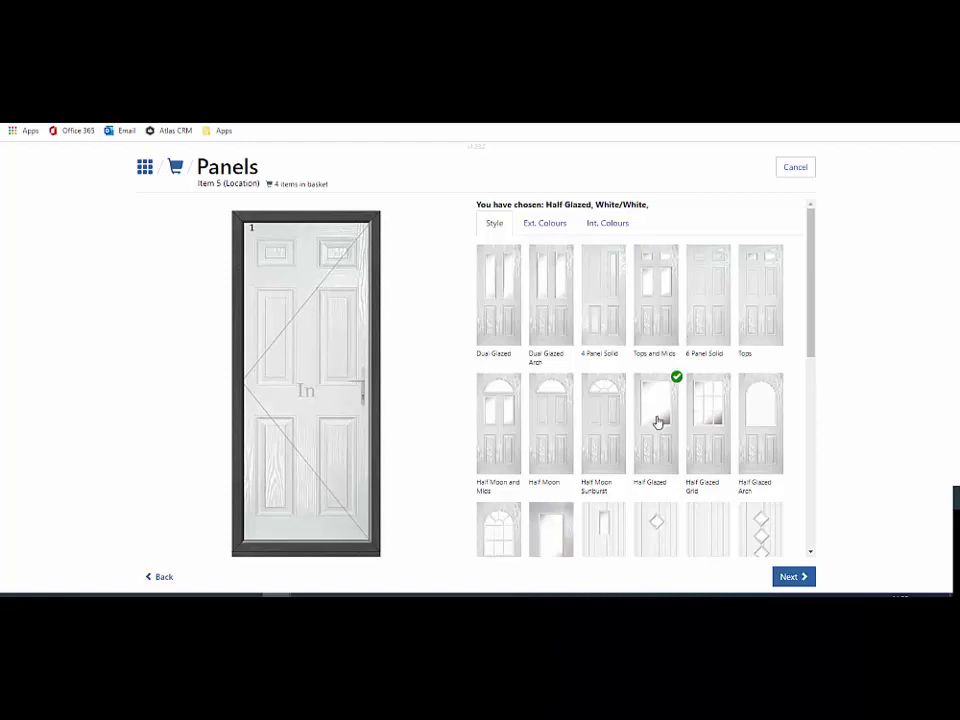
Switch the panel style back to Dual Glazed
scroll(545, 418, down, 2)
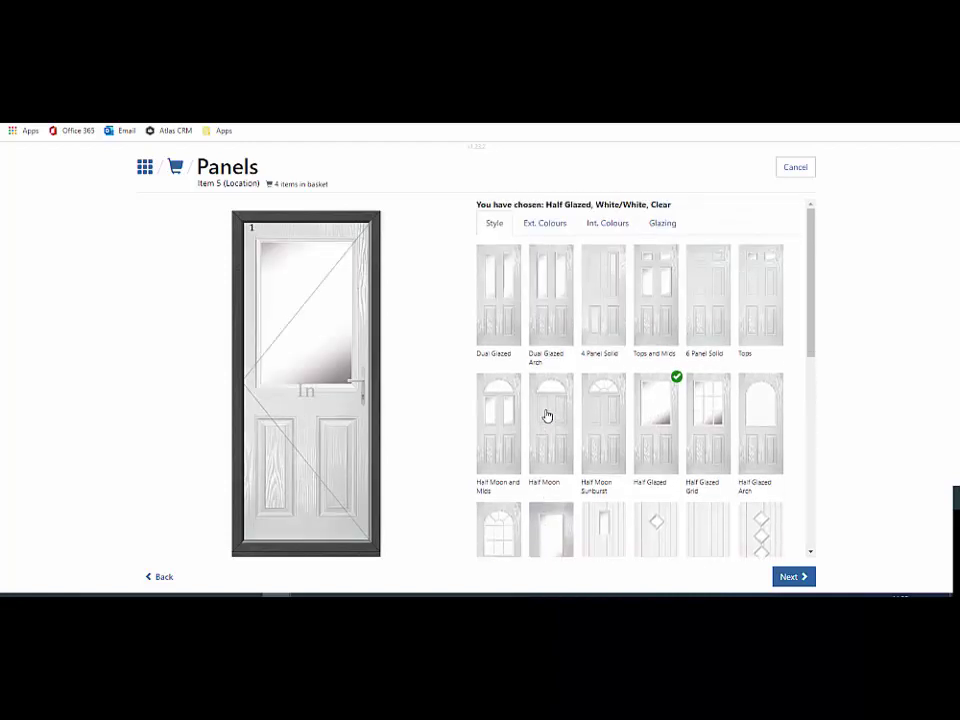
scroll(787, 438, down, 3)
scroll(716, 429, down, 1)
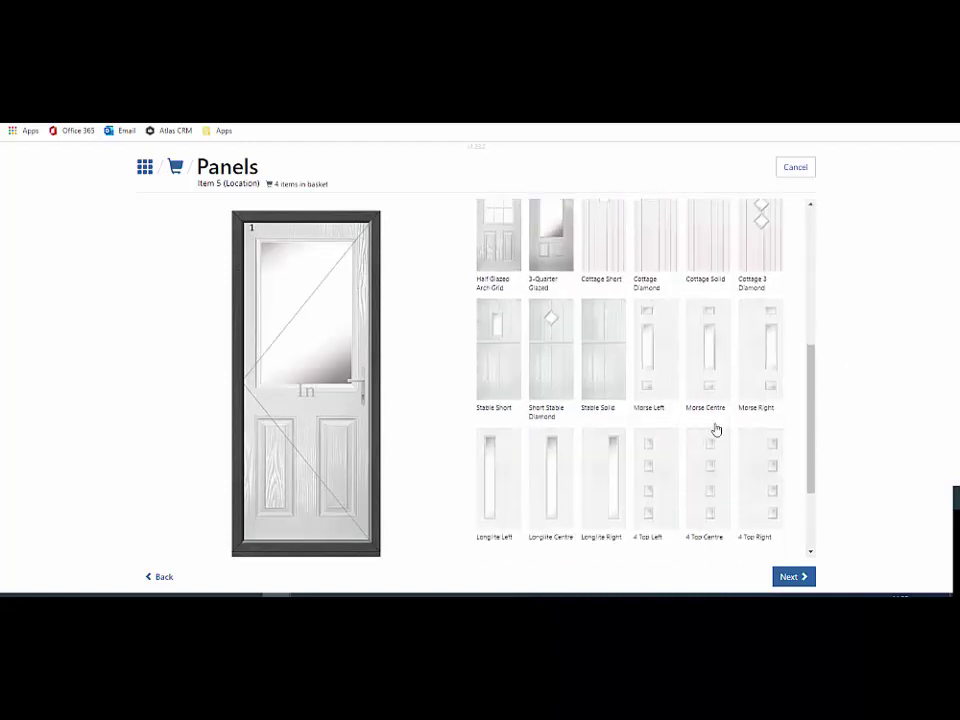
scroll(716, 429, down, 2)
scroll(716, 429, up, 5)
scroll(740, 400, up, 3)
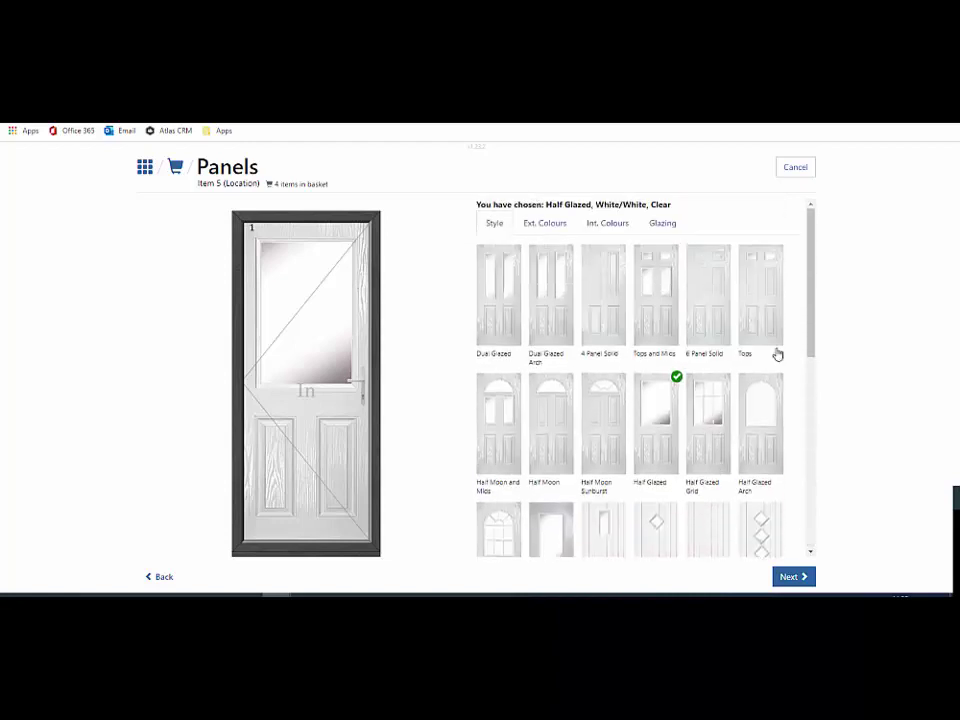
click(499, 320)
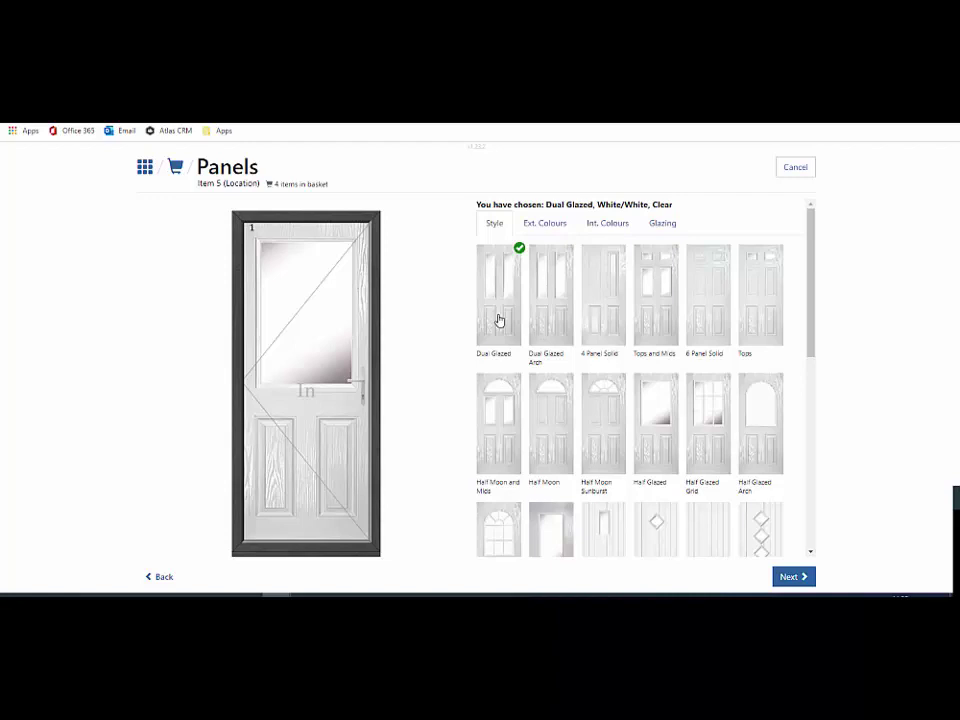
Try Blue and Dusky Pink exteriors, settle on Red, then view interior colours
click(545, 225)
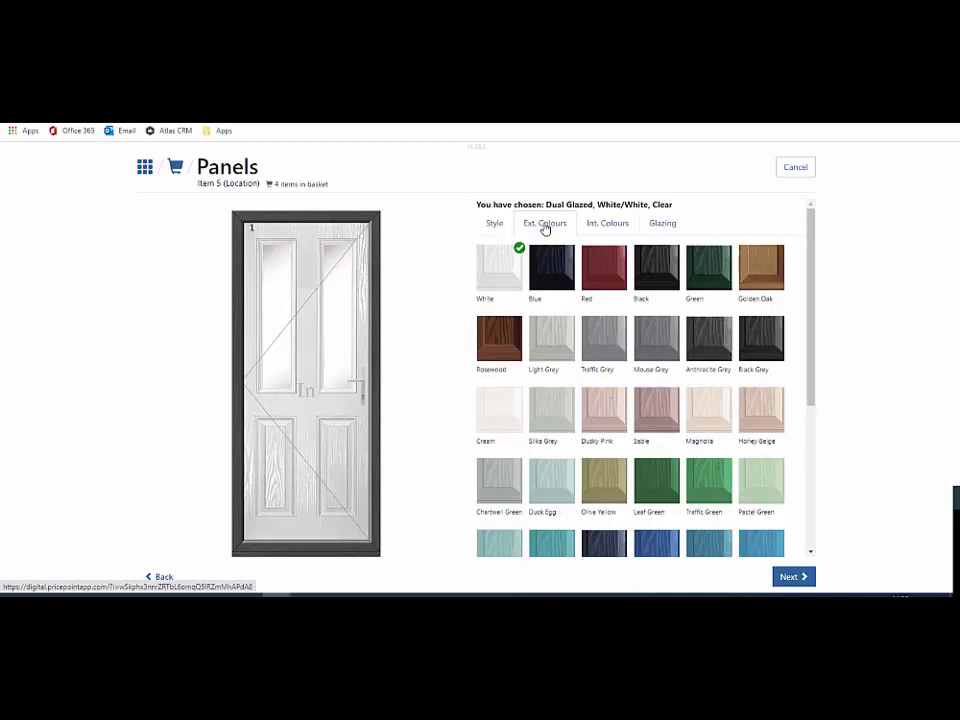
click(553, 276)
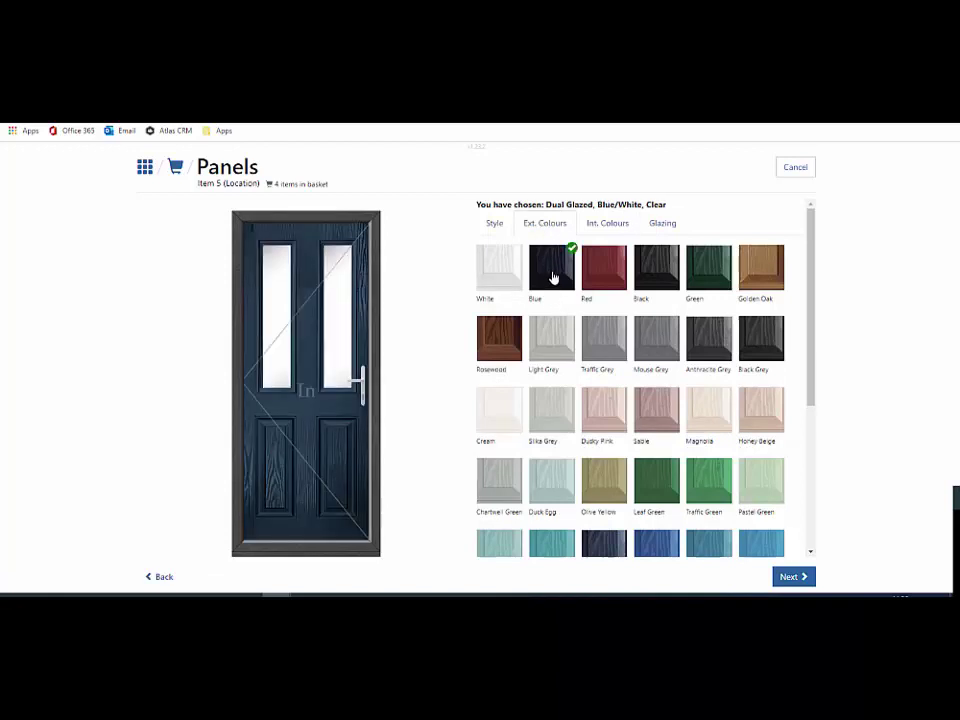
click(606, 269)
click(602, 421)
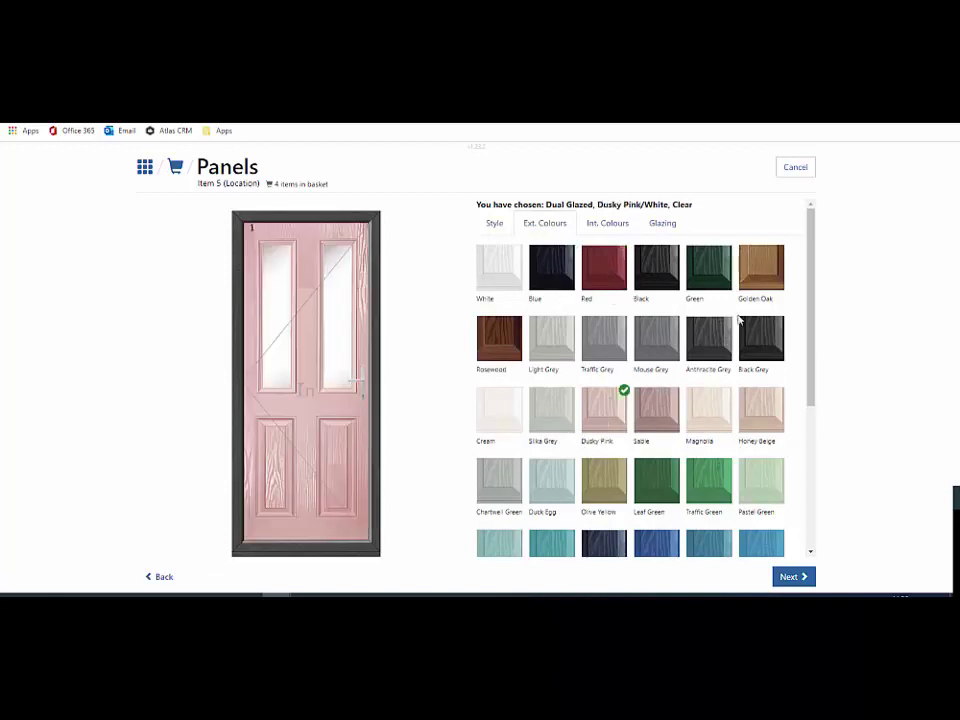
click(604, 272)
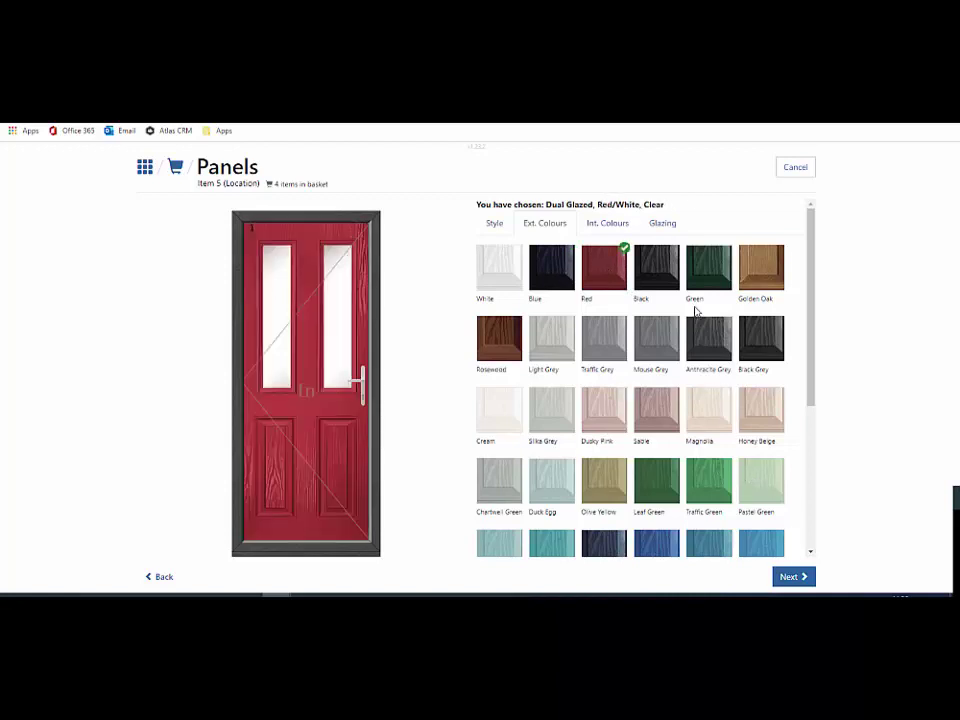
click(608, 224)
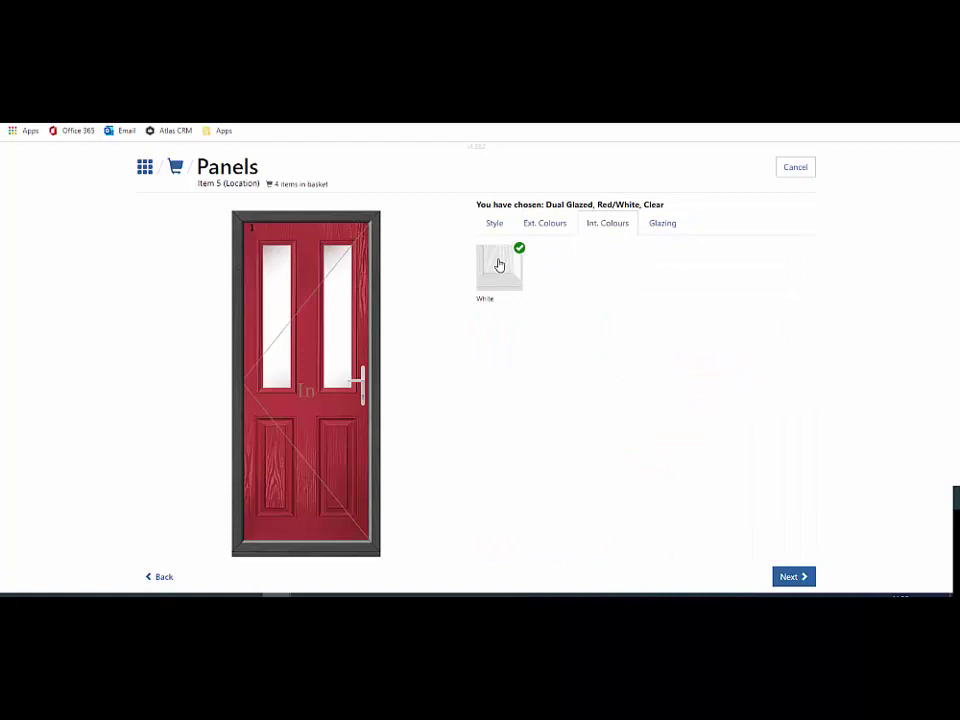
Try Tahoe Black and Tahoe Green glass, then choose Amber Dorchester leaded glass
click(664, 226)
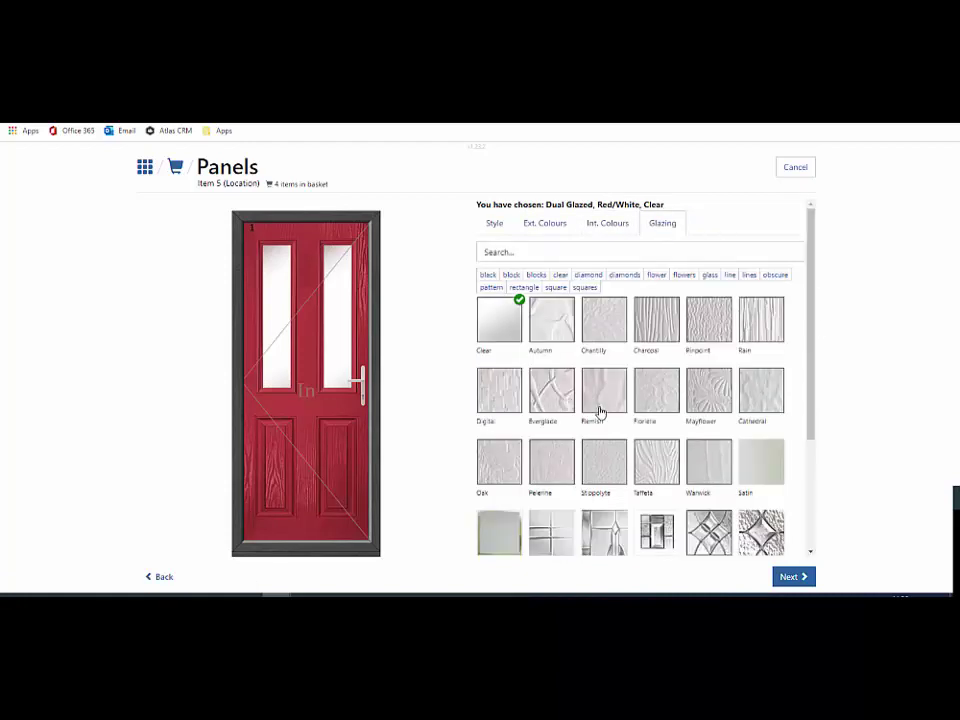
scroll(640, 440, down, 2)
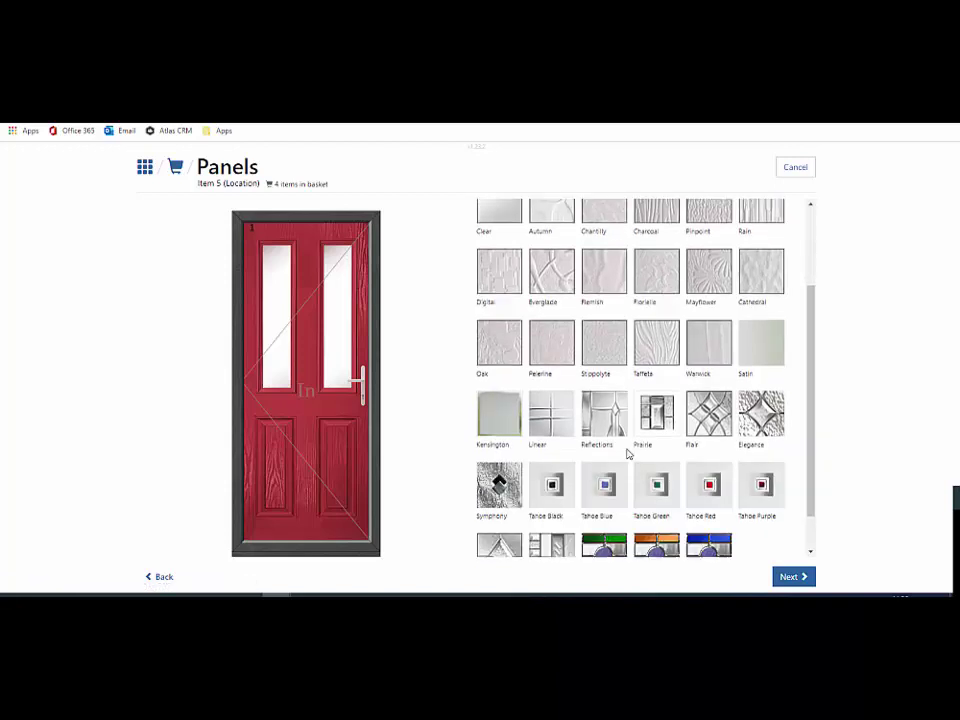
scroll(664, 467, down, 1)
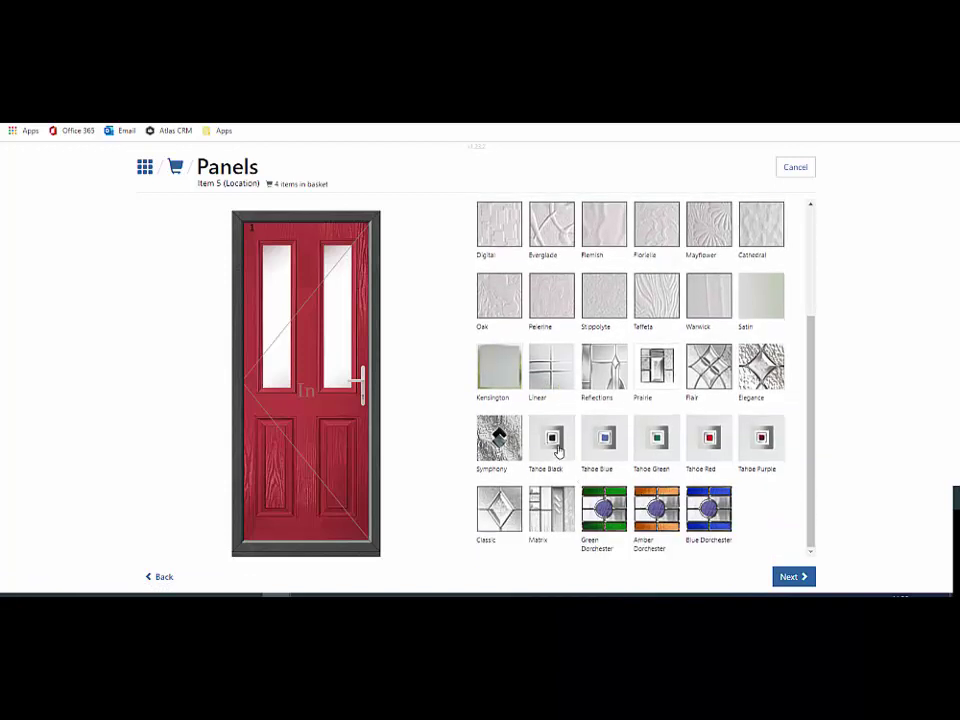
click(557, 448)
click(660, 448)
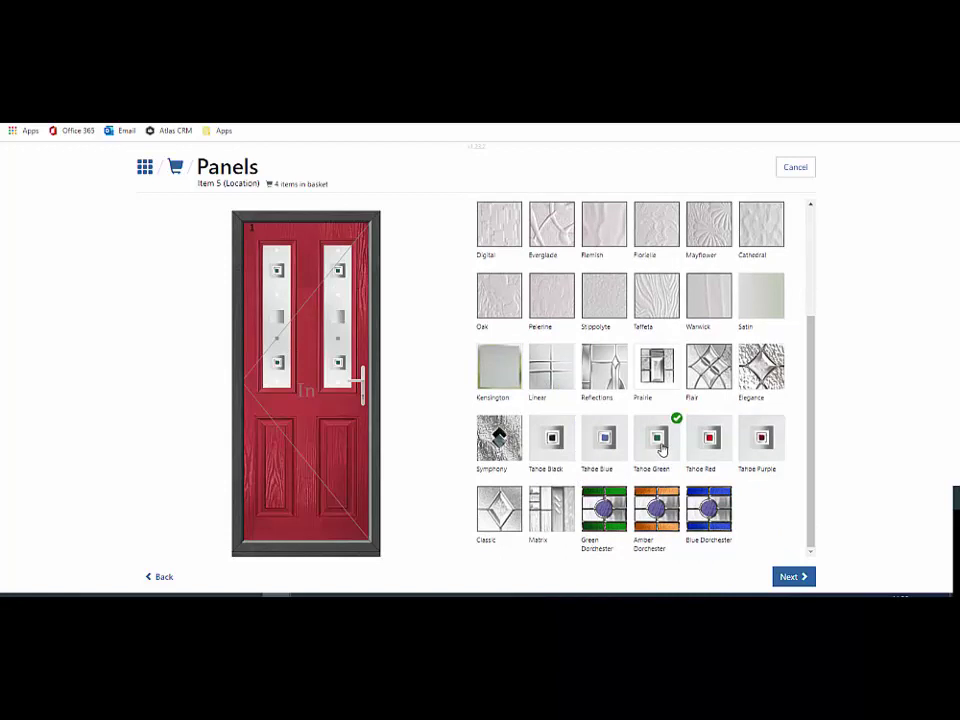
click(660, 512)
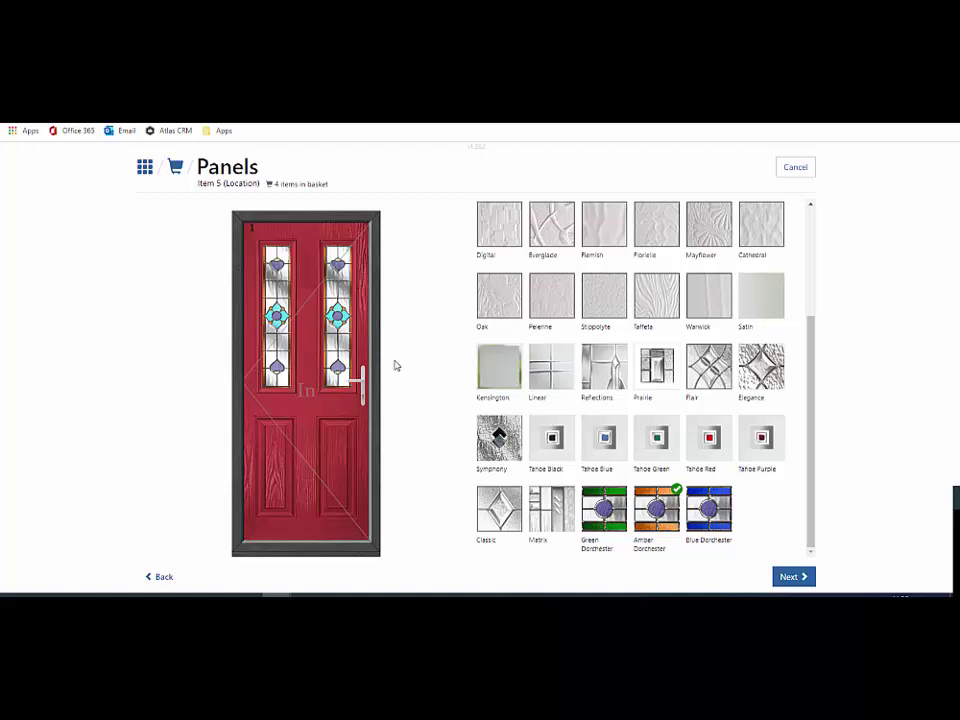
Choose Stippolyte backing glass and finish the panel for the item review
click(792, 578)
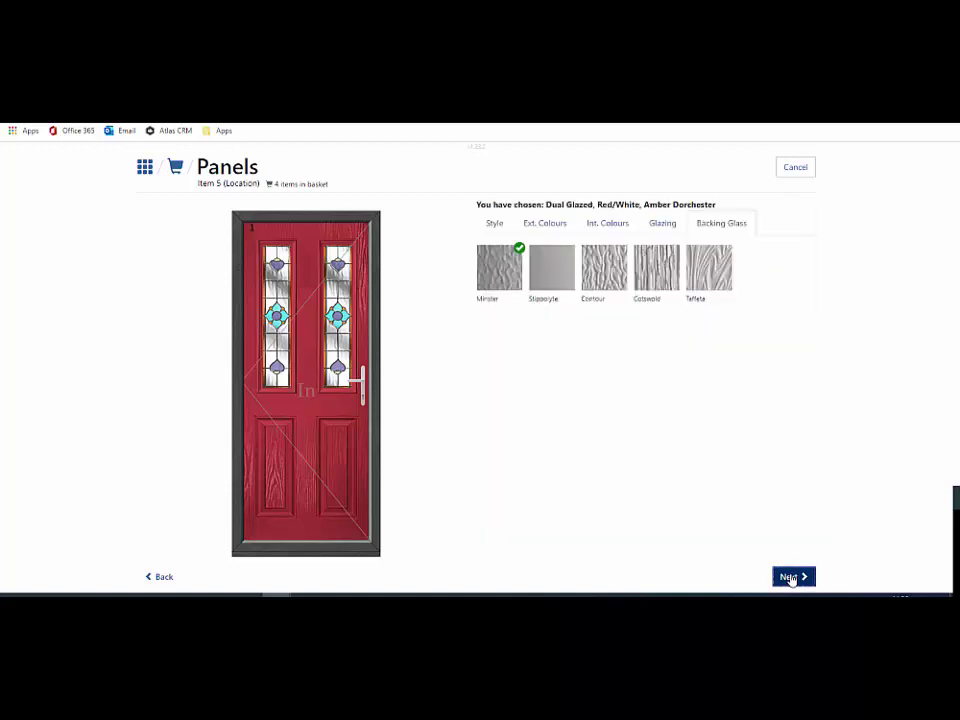
click(553, 270)
click(787, 578)
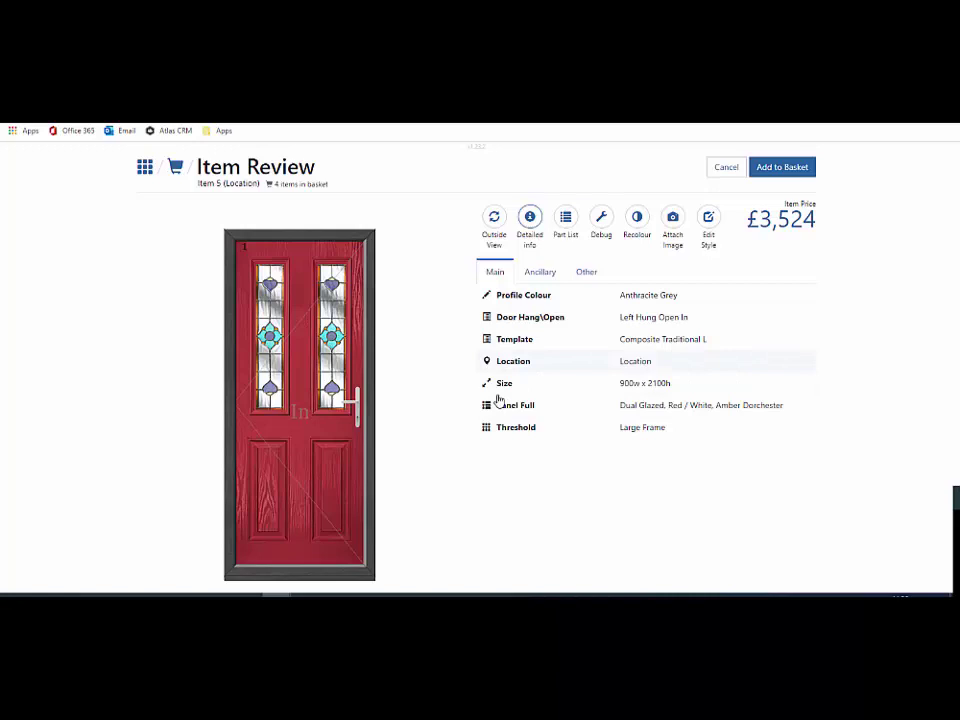
Set a Low Threshold and make the door location Back Door
click(503, 427)
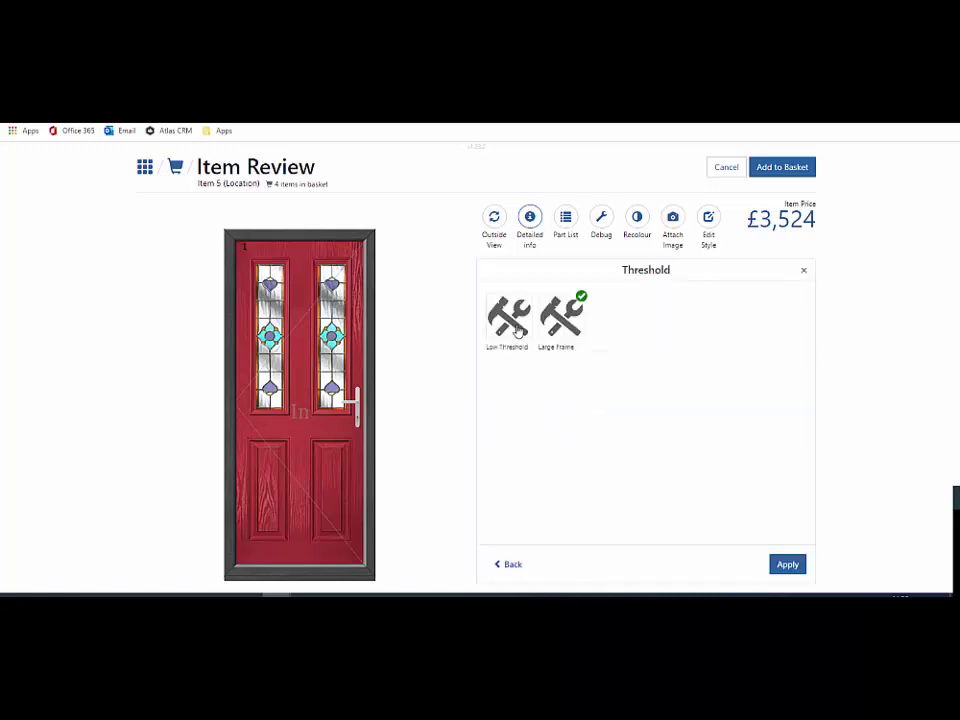
click(793, 566)
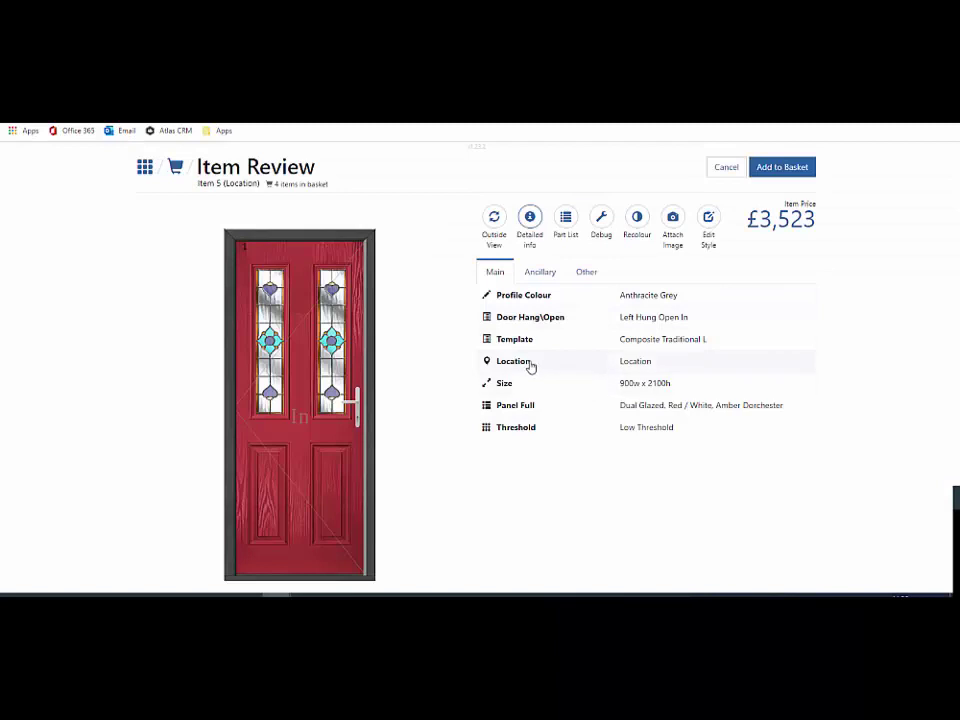
click(529, 364)
click(624, 370)
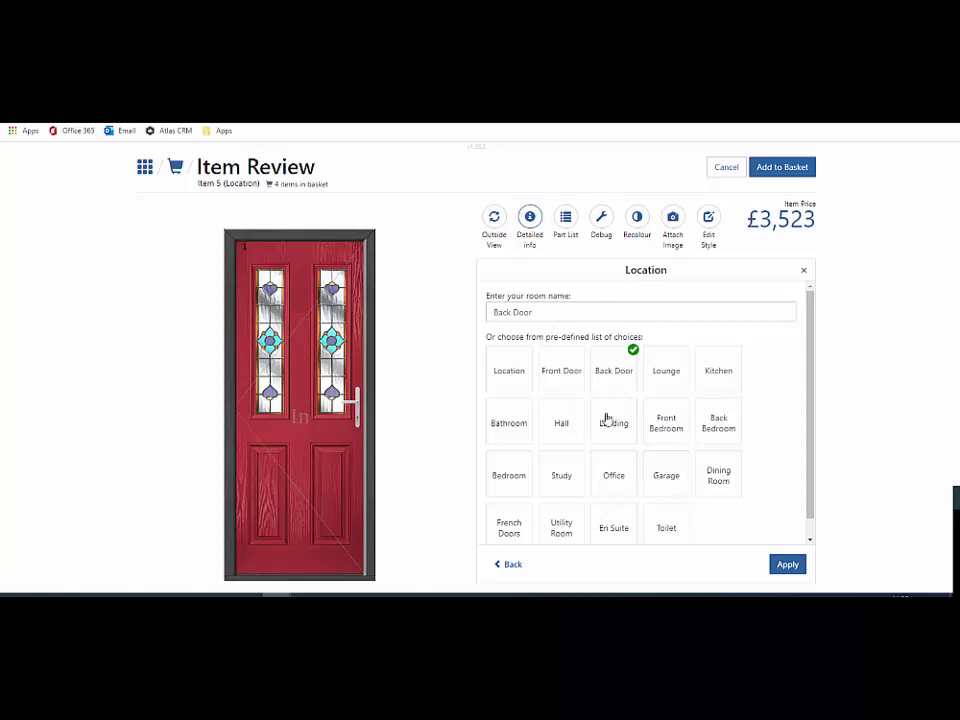
click(529, 310)
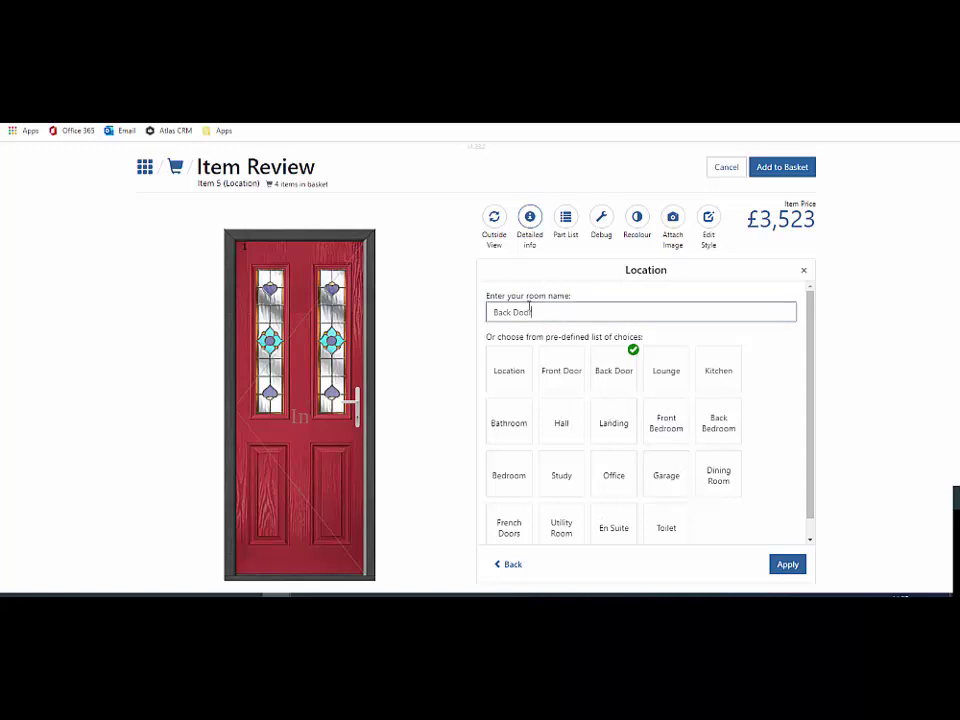
drag(529, 311, 476, 315)
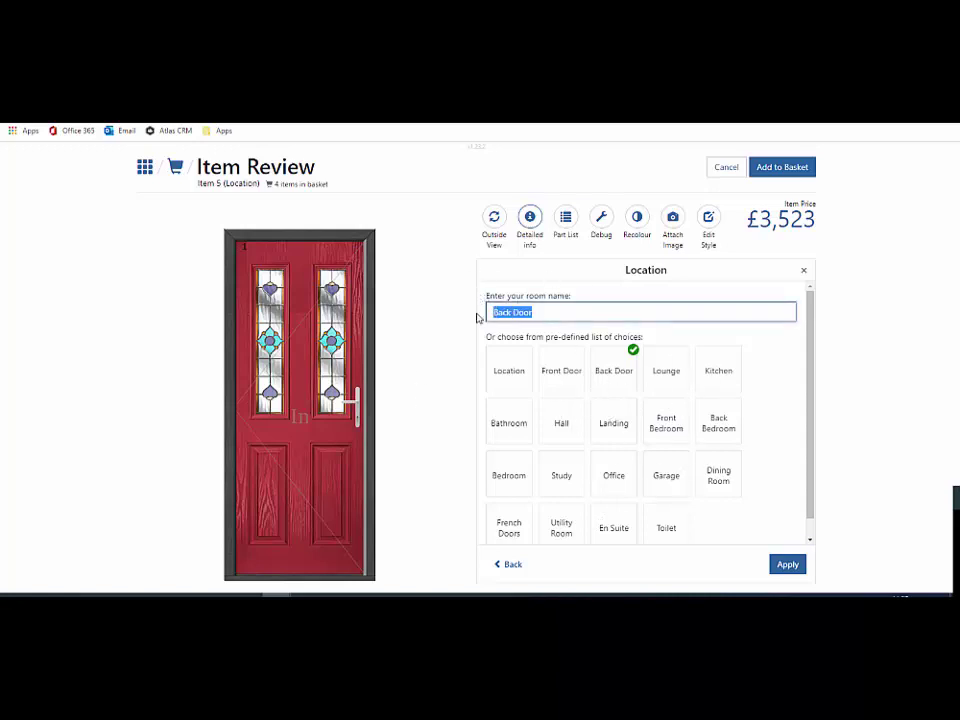
click(788, 565)
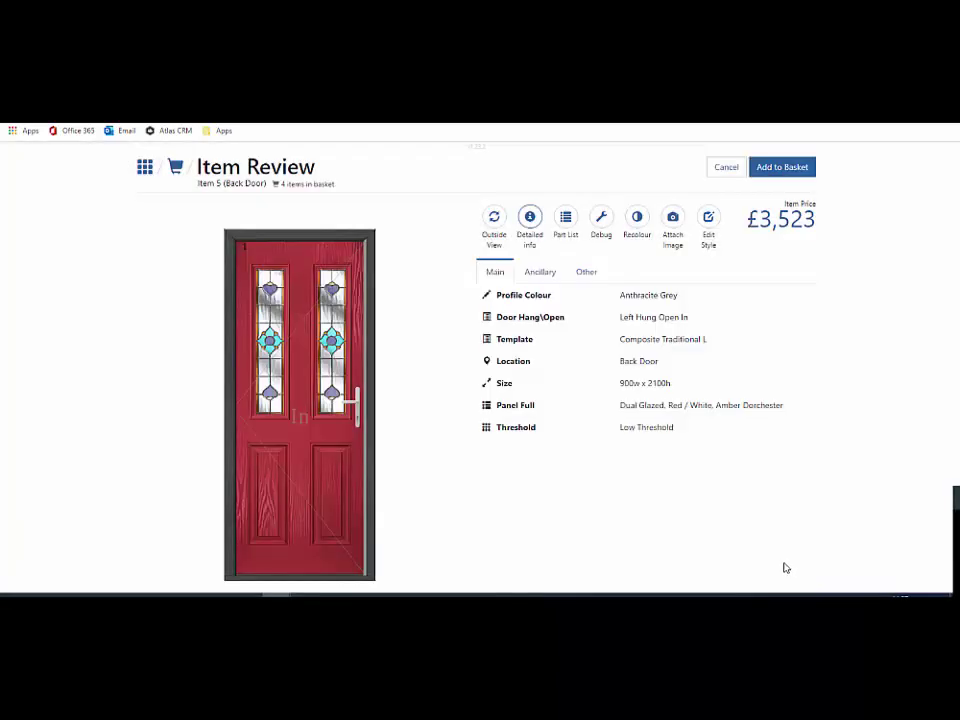
Try a Chartwell Green frame, then revert the frame to Anthracite Grey
click(541, 296)
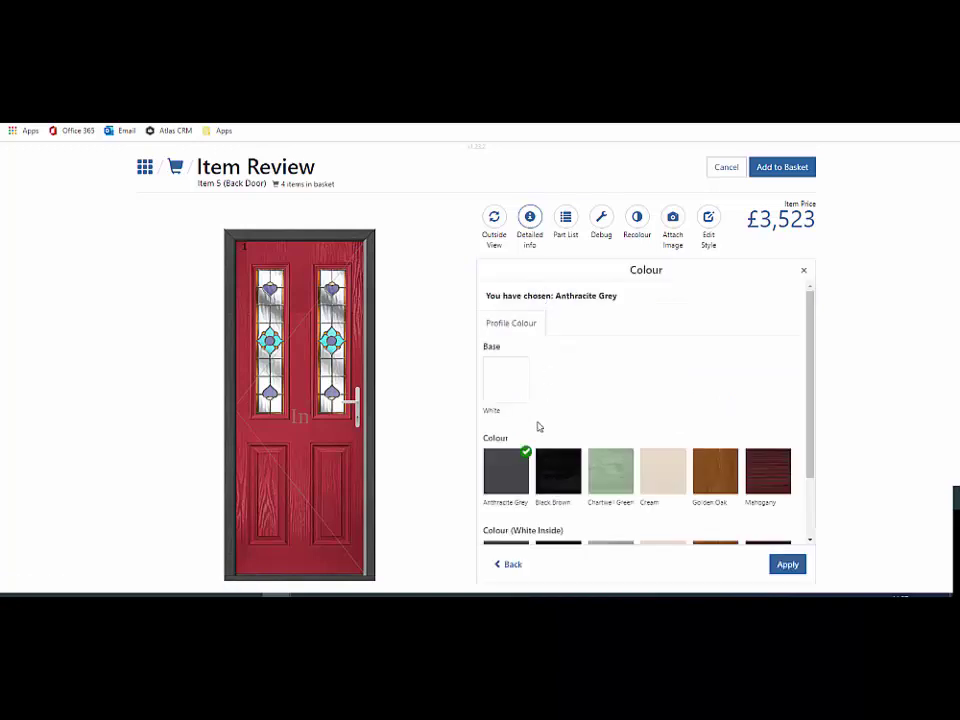
click(619, 484)
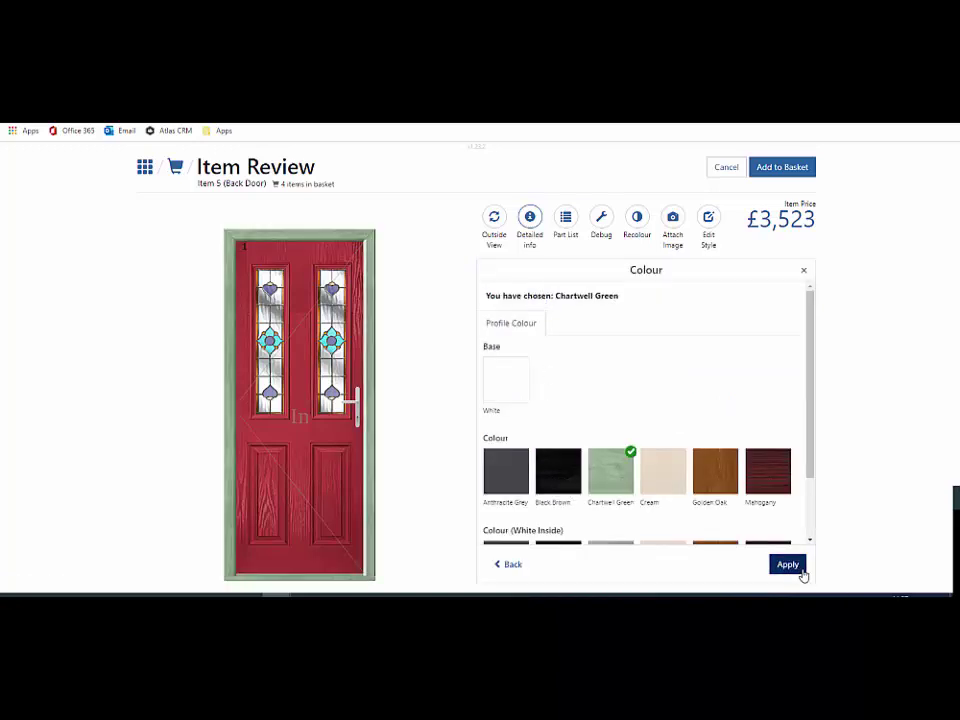
click(790, 566)
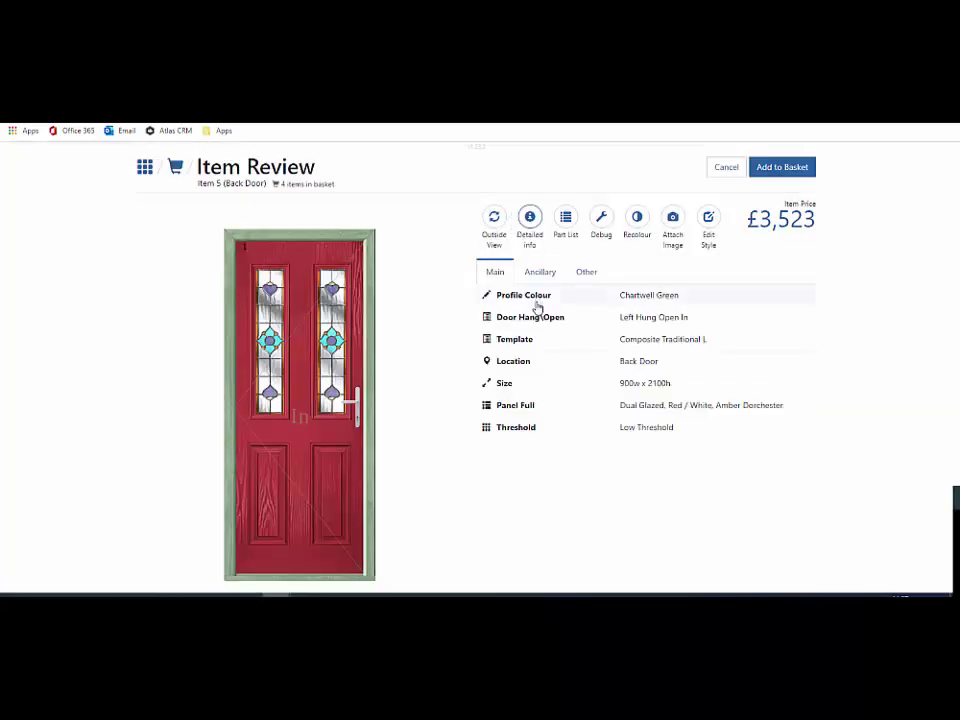
click(536, 302)
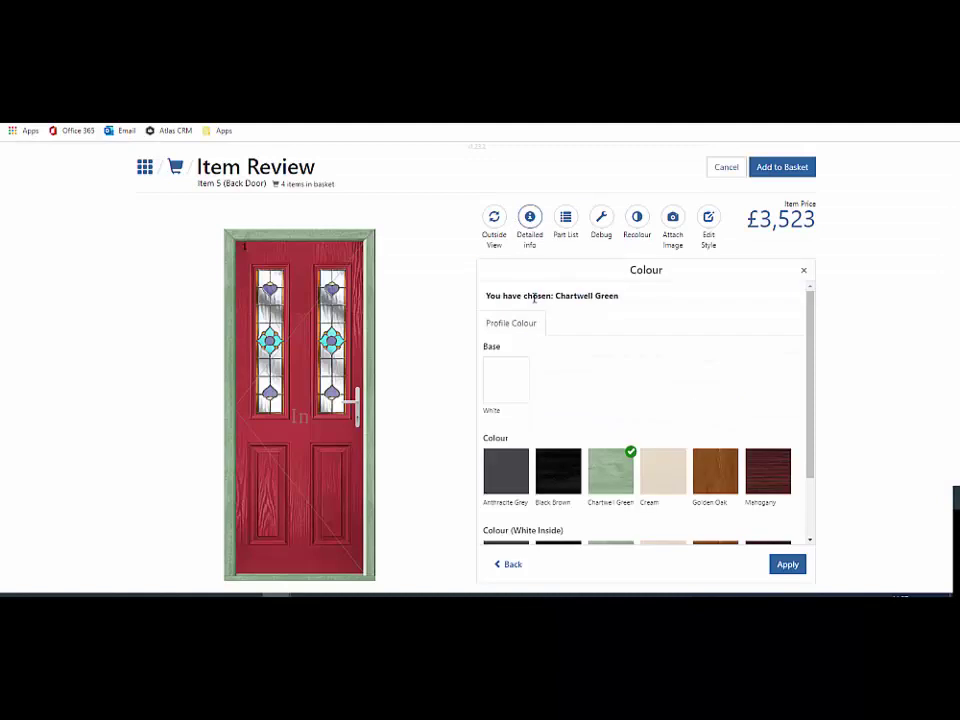
click(505, 467)
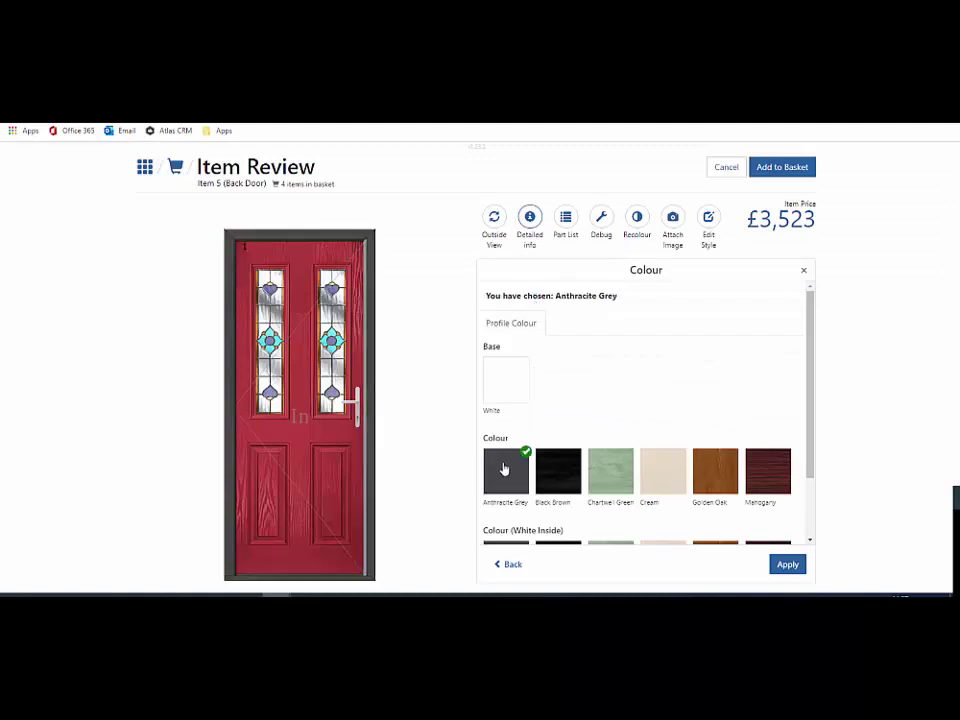
click(787, 566)
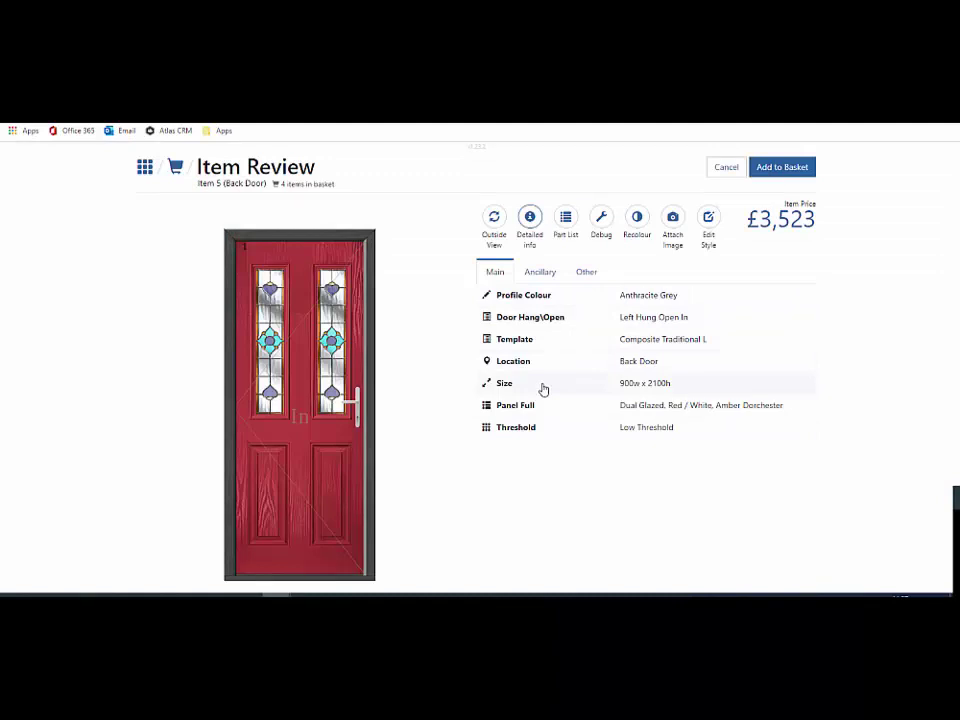
Set the door hardware colour to Gold on the Ancillary tab
click(541, 274)
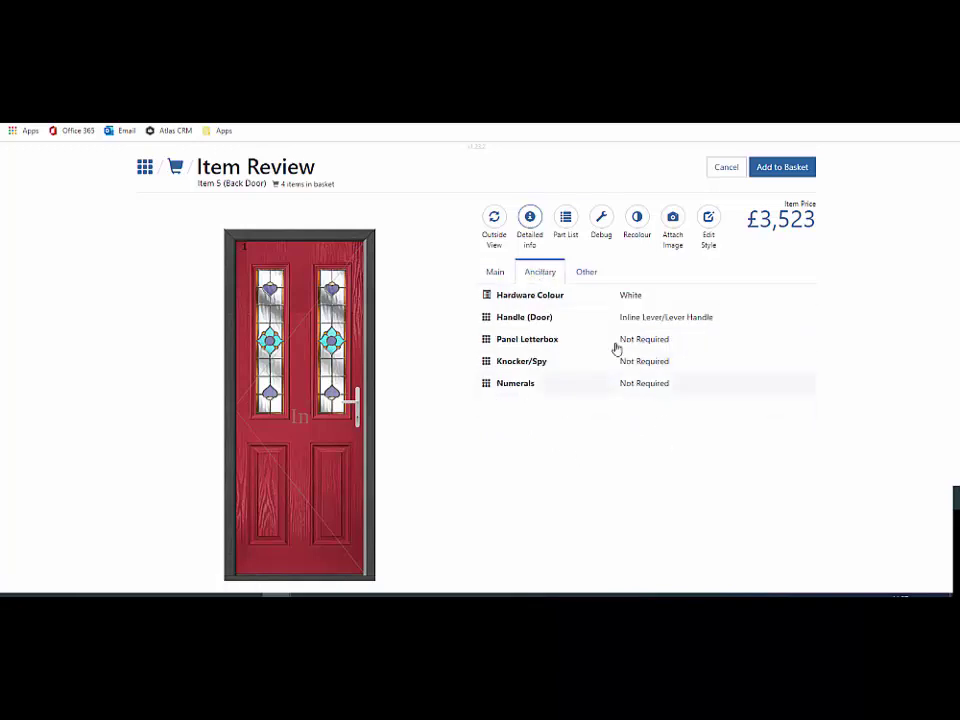
click(551, 297)
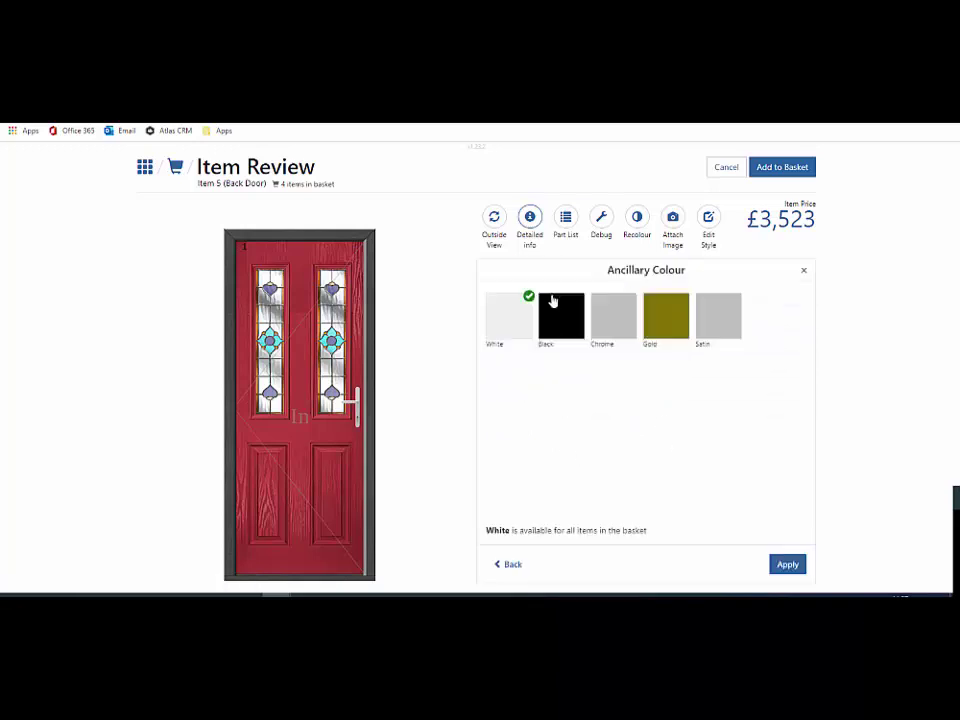
click(665, 320)
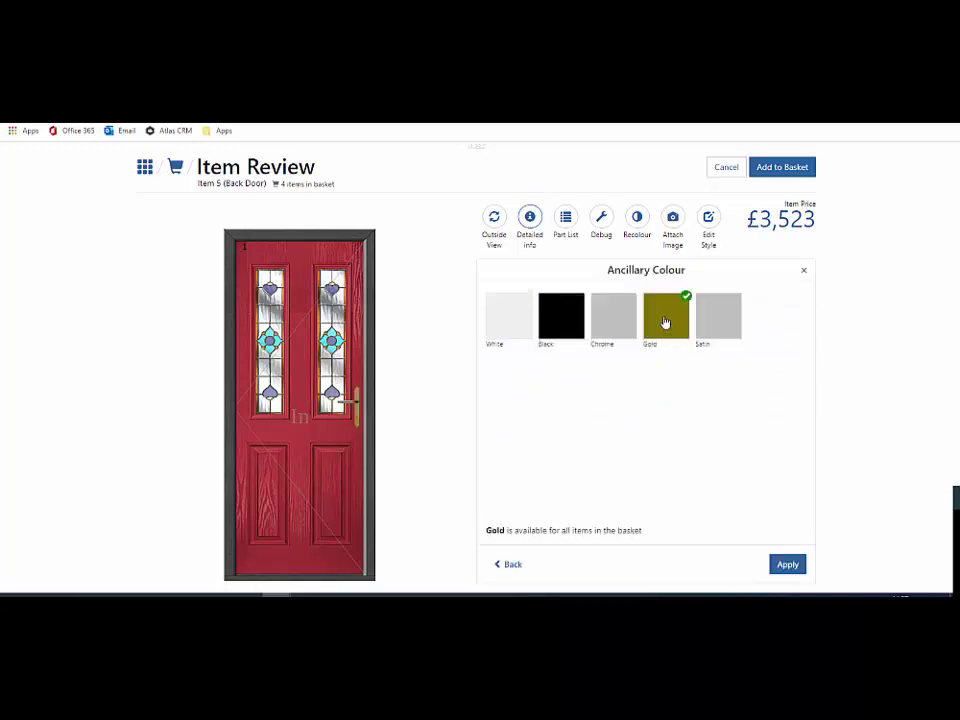
click(788, 567)
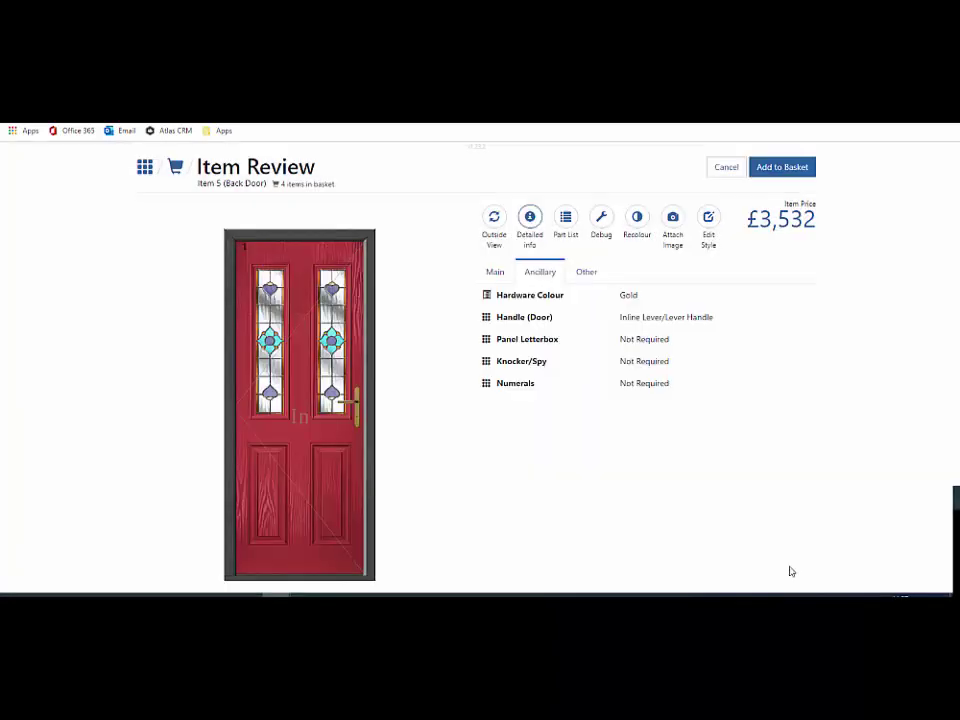
Add a Large Letterbox and an Urn Knocker to the door
click(528, 346)
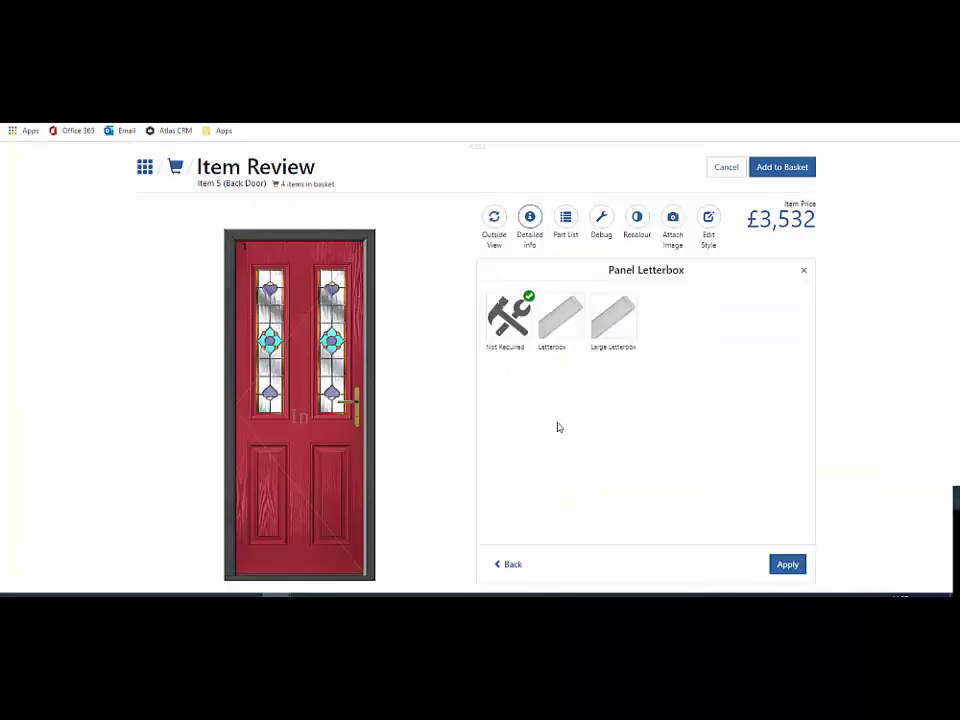
click(607, 325)
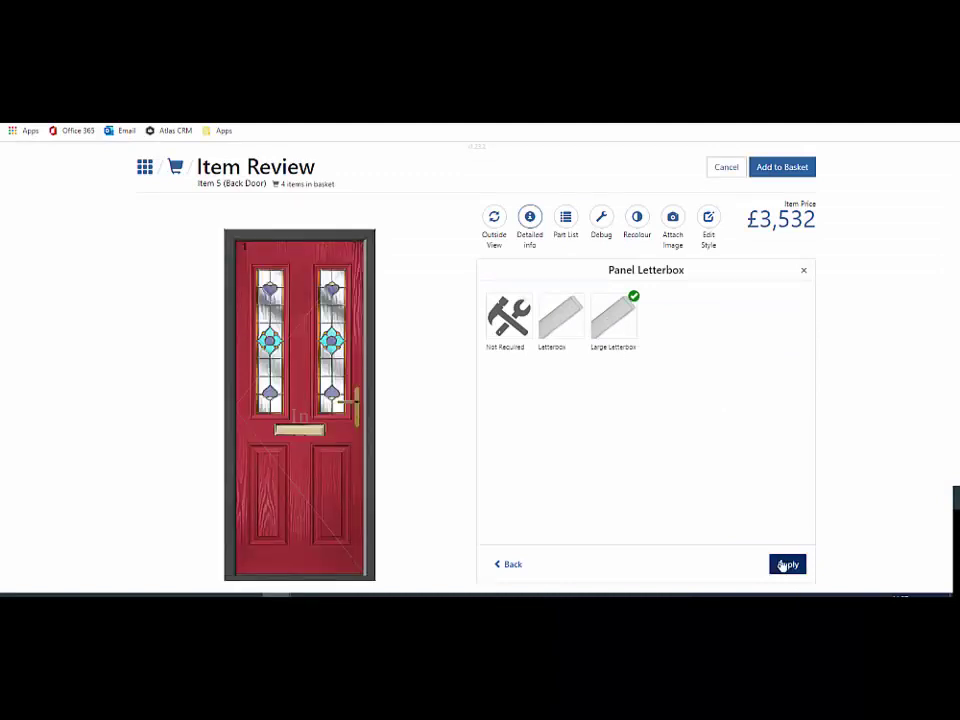
click(788, 565)
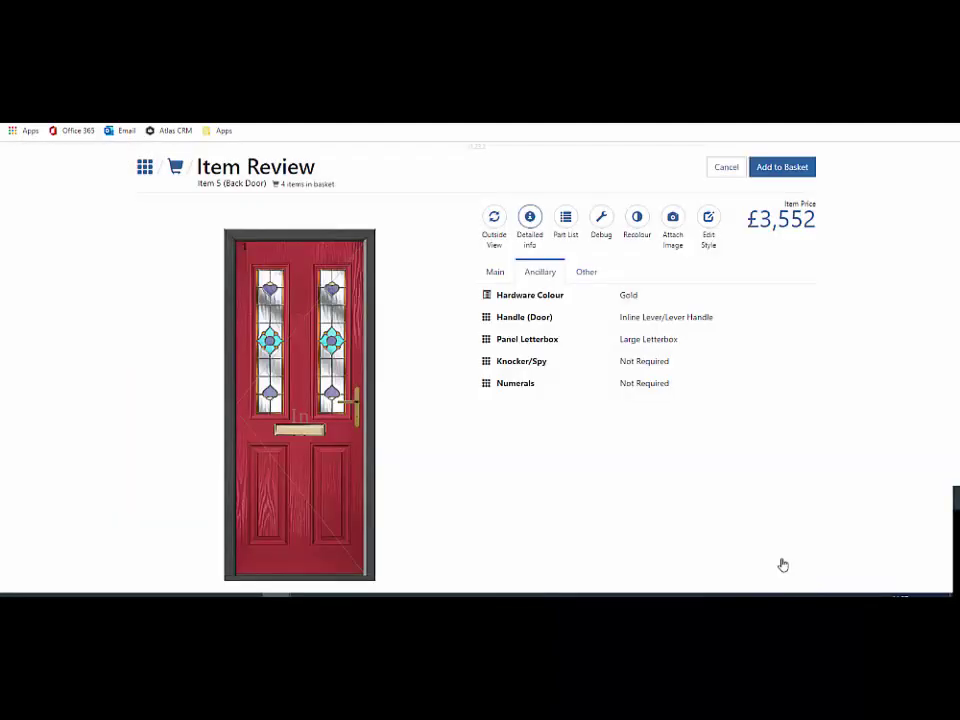
click(516, 369)
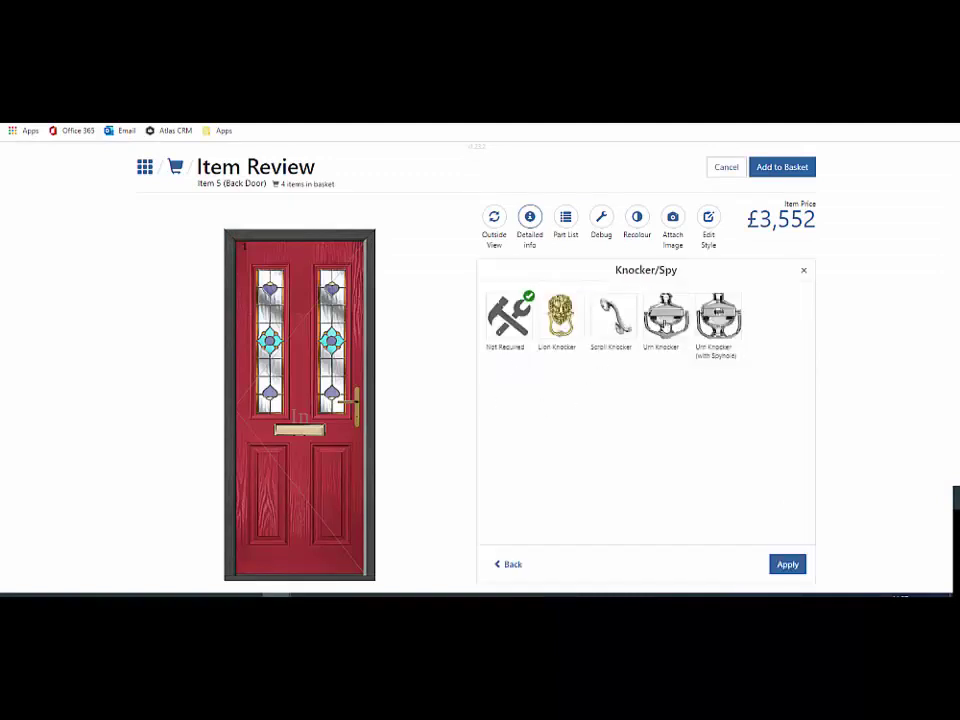
click(664, 322)
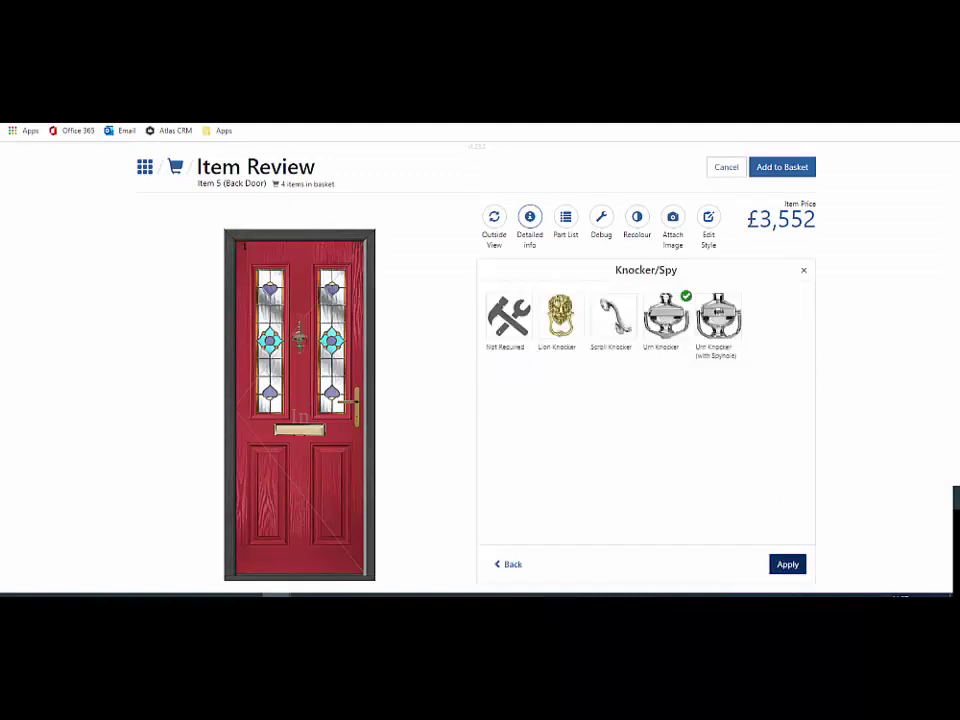
click(784, 566)
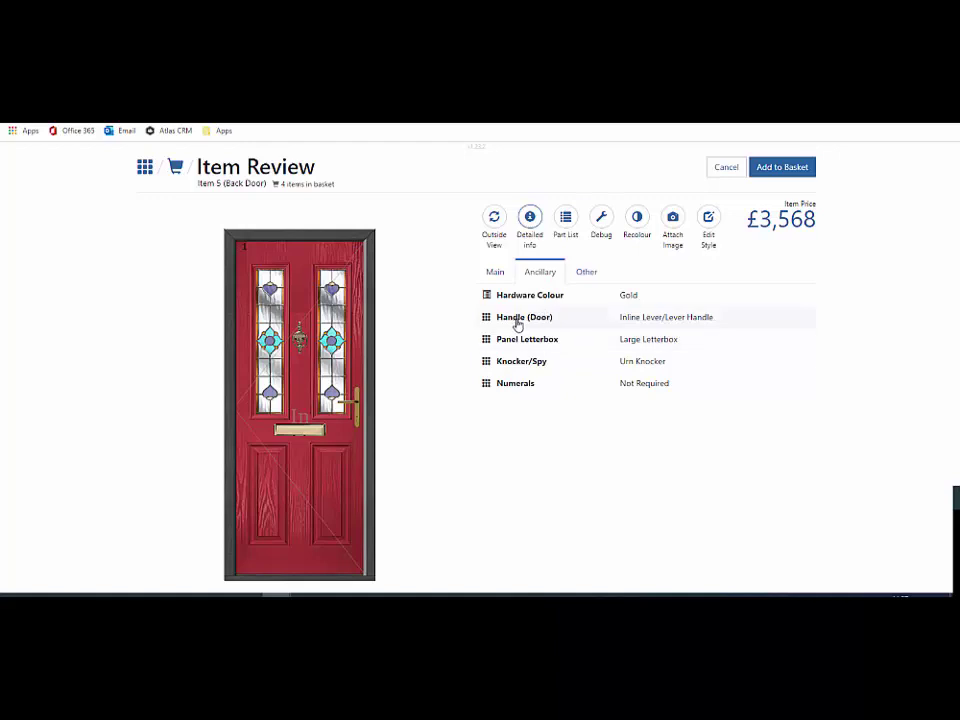
Switch to an Inline Lever/Pad handle and change the hardware colour to Satin
click(516, 322)
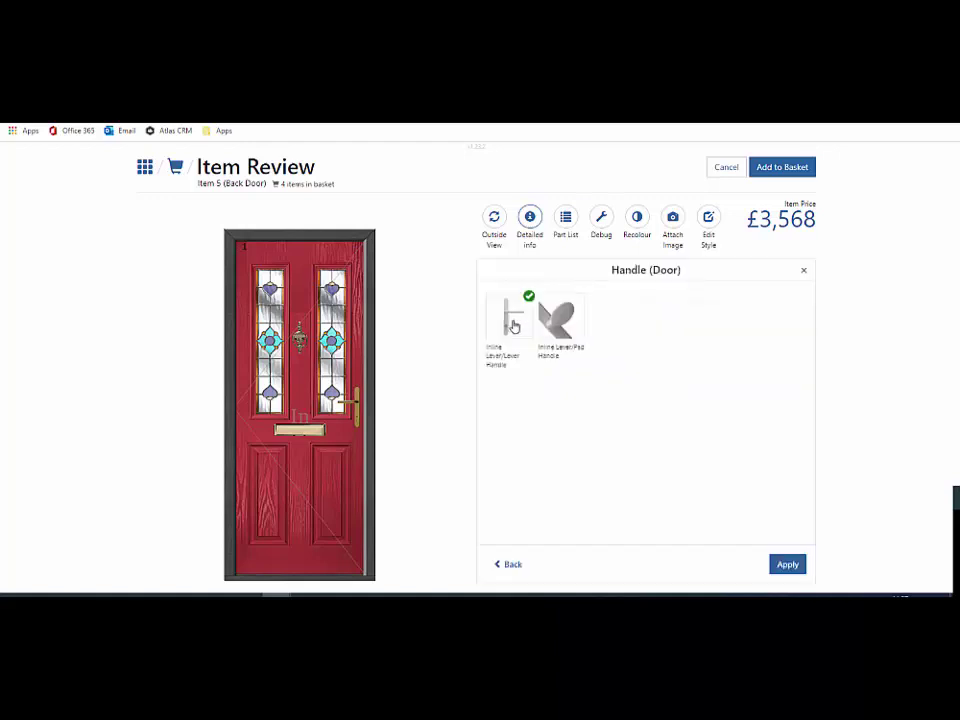
click(560, 327)
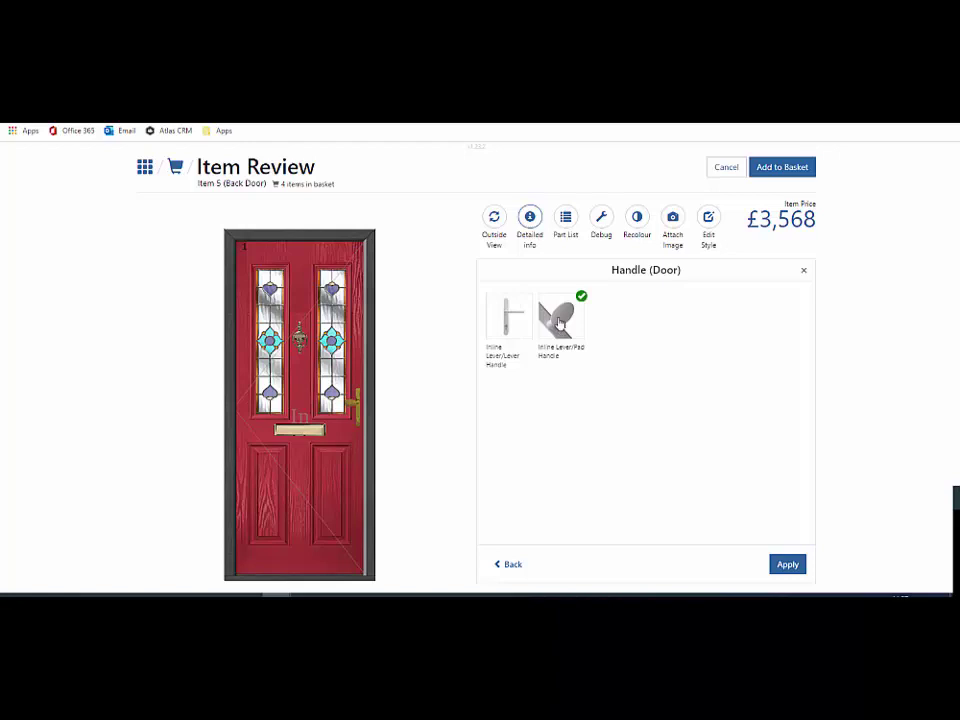
click(787, 565)
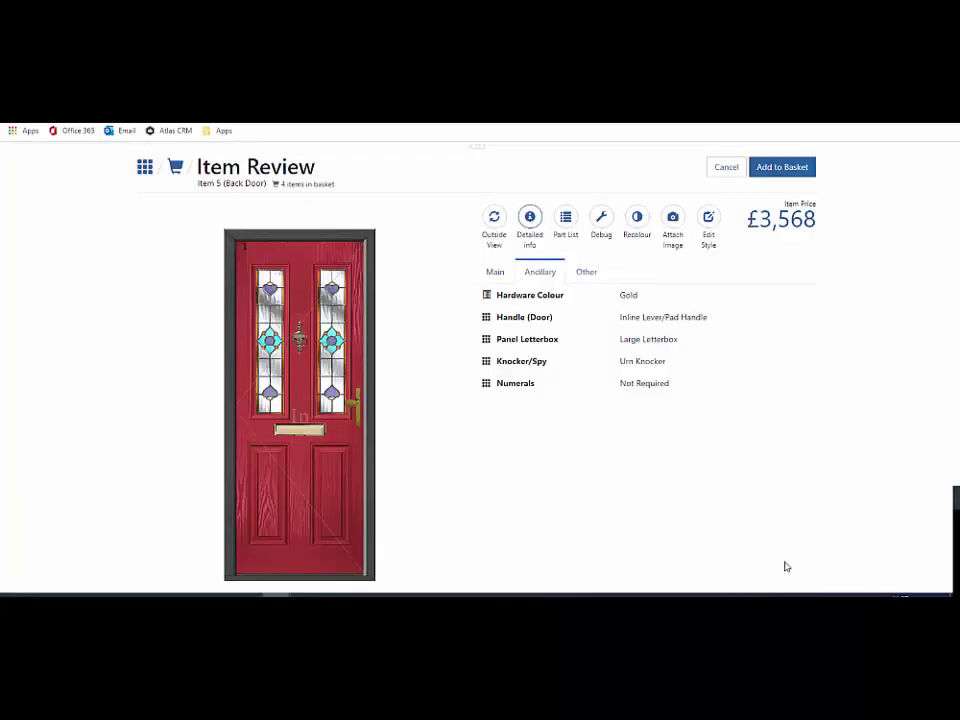
click(522, 300)
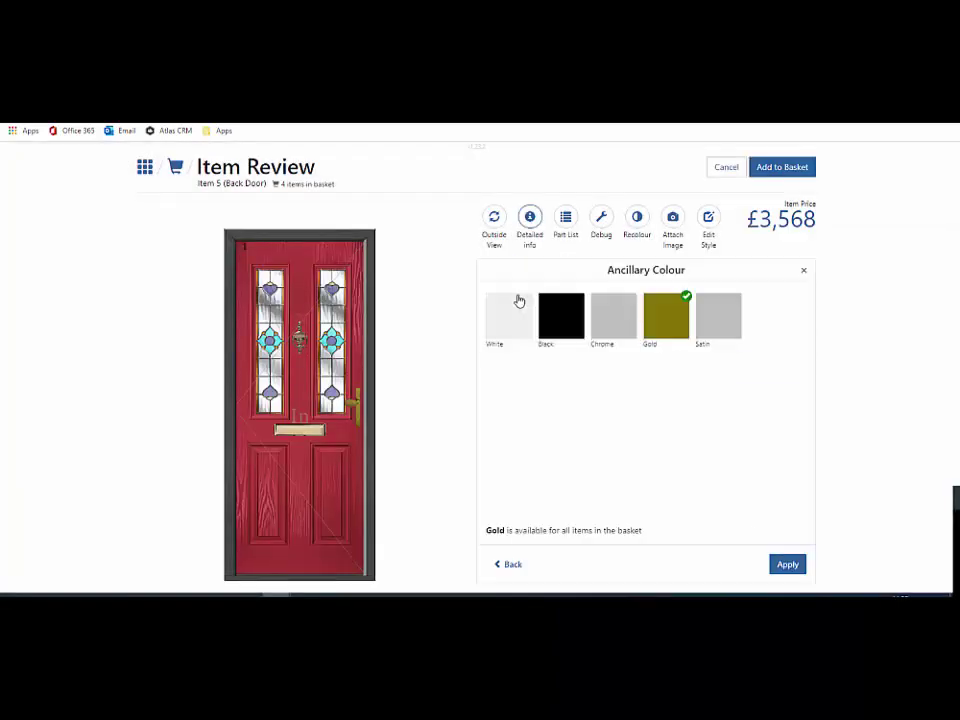
click(715, 333)
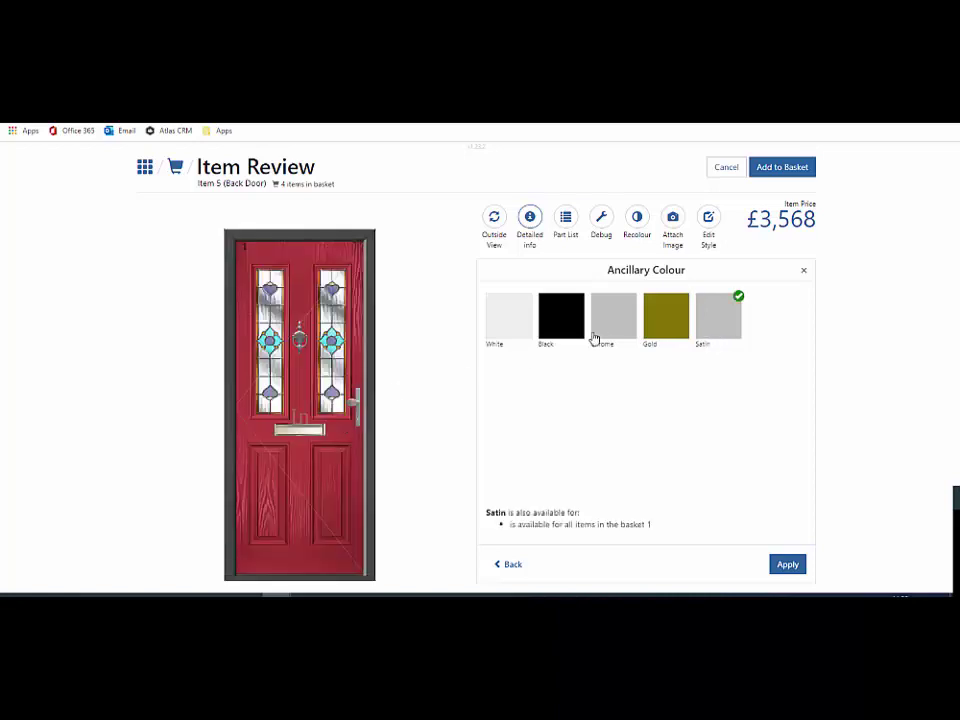
click(788, 565)
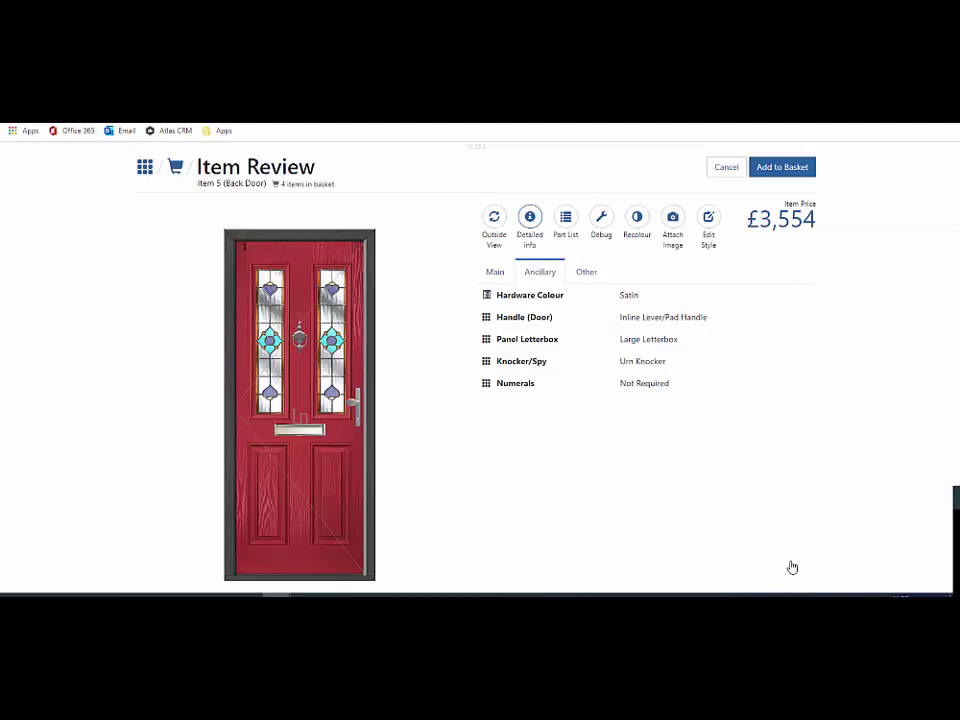
Replace the Not Required item note with 'remove bell' and apply it
click(590, 281)
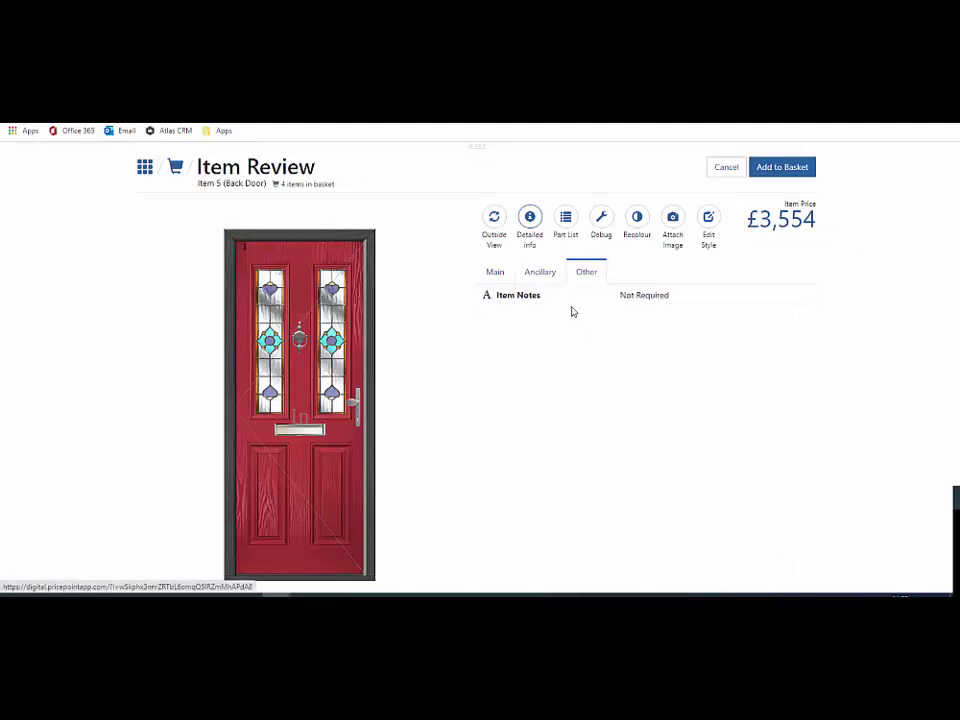
click(563, 302)
drag(547, 301, 455, 284)
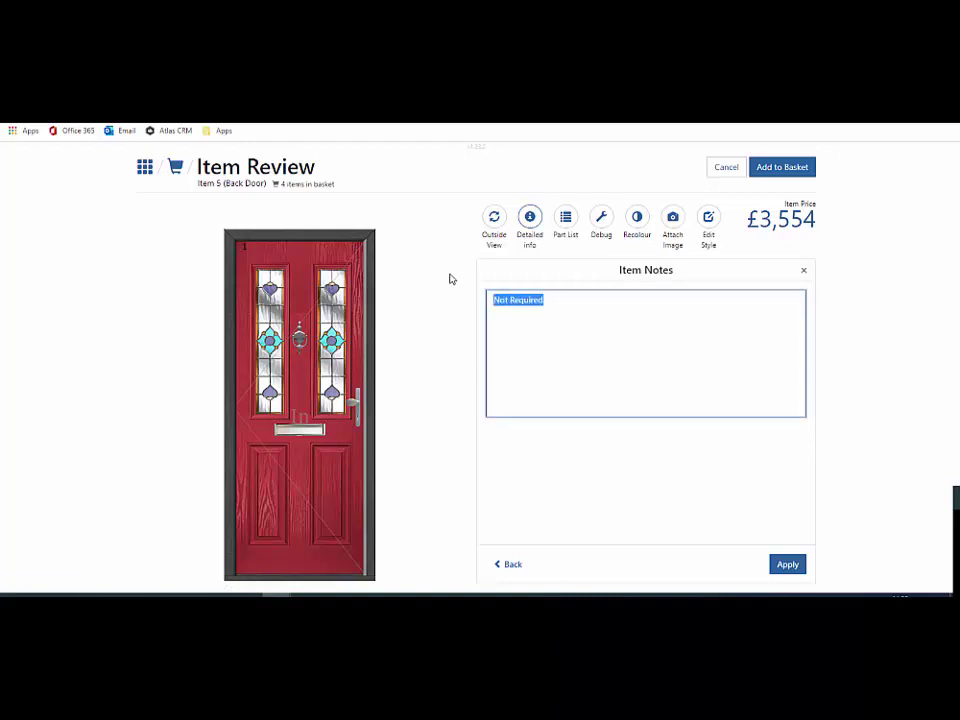
text(remove bell)
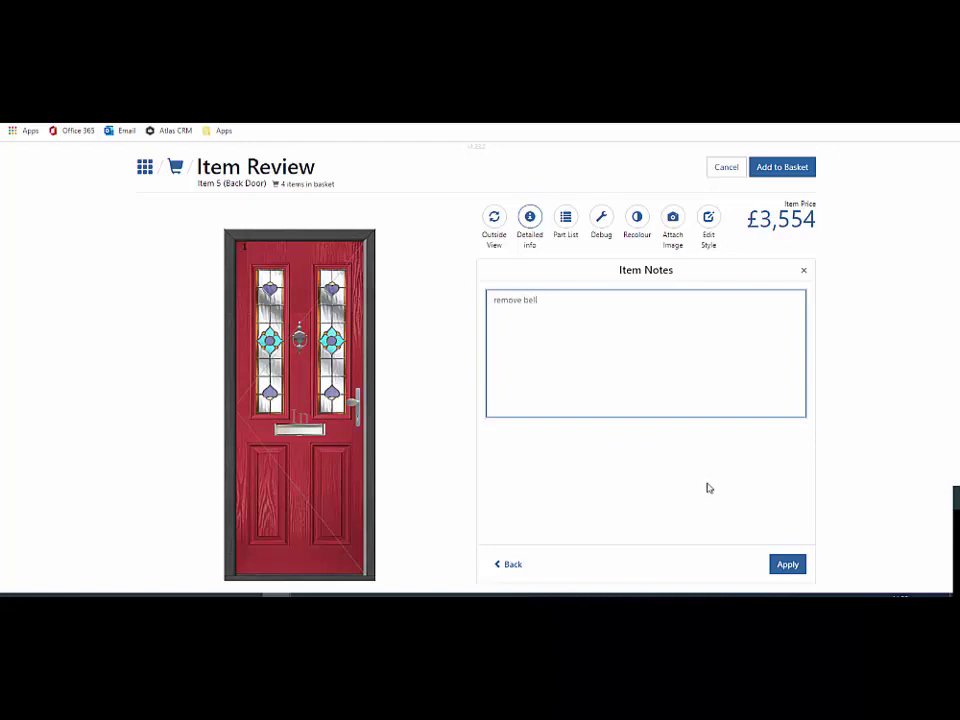
click(781, 565)
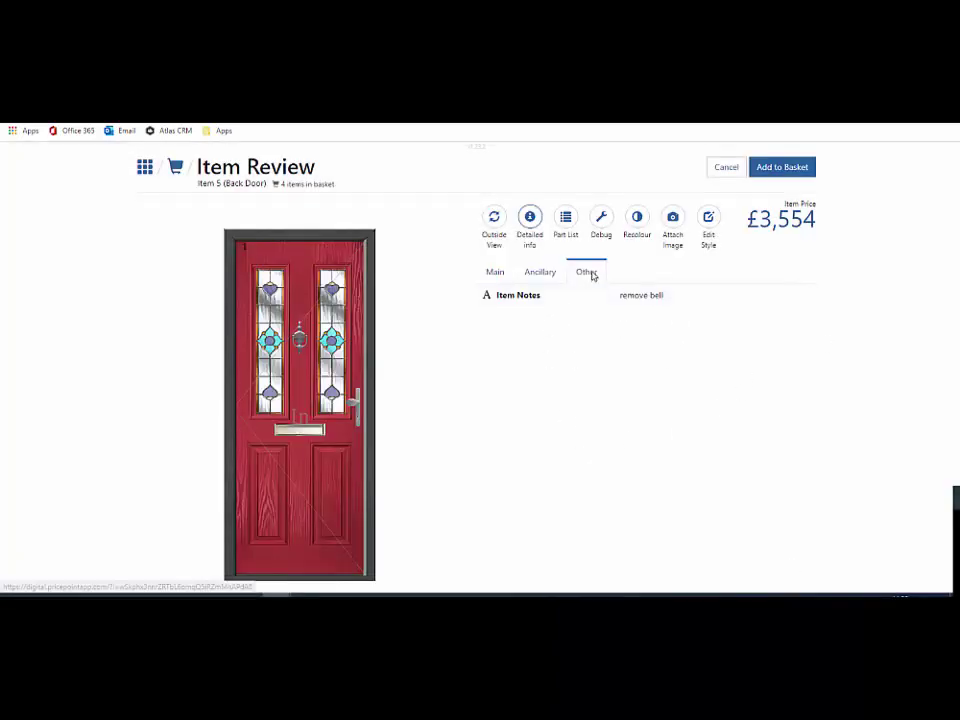
Show the Main specification (Anthracite Grey, left hung, 900 × 2100 mm), previewing the inside view then returning outside
click(494, 278)
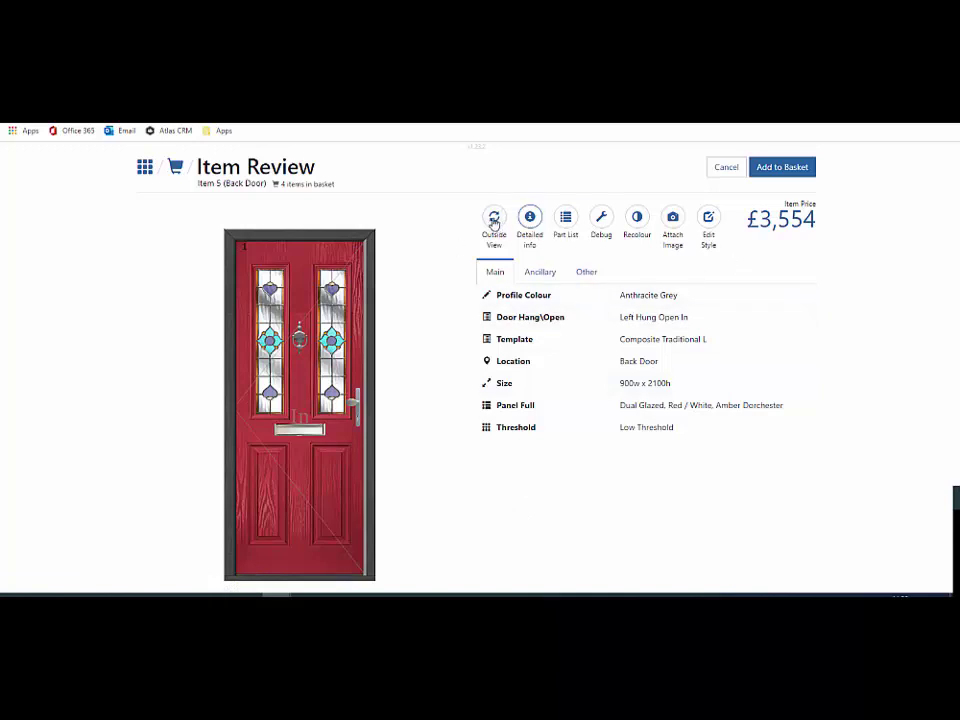
click(493, 220)
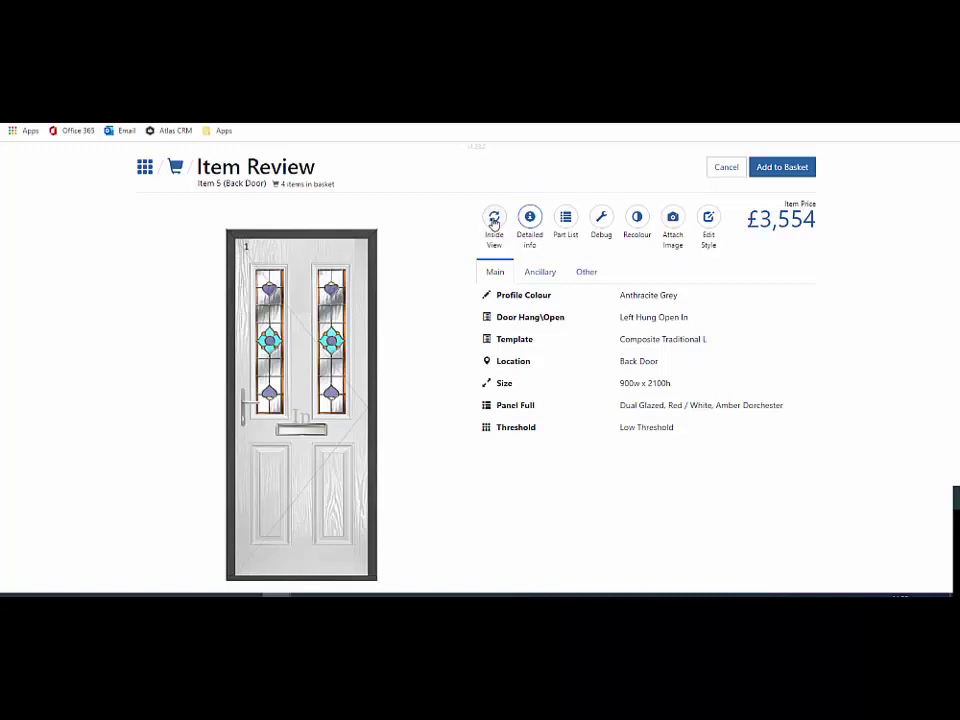
click(493, 222)
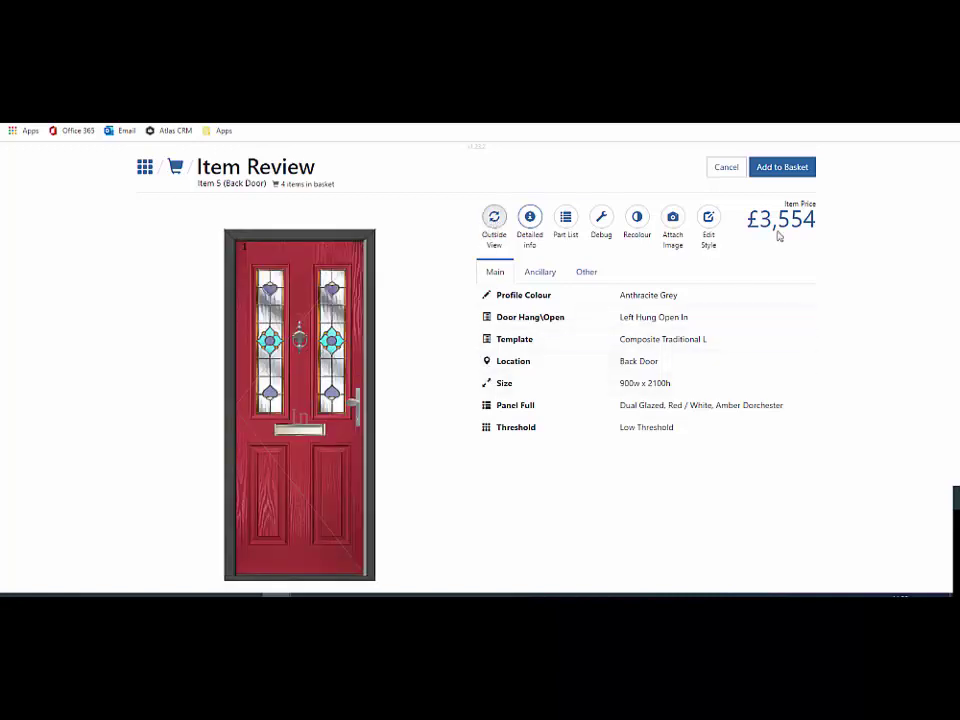